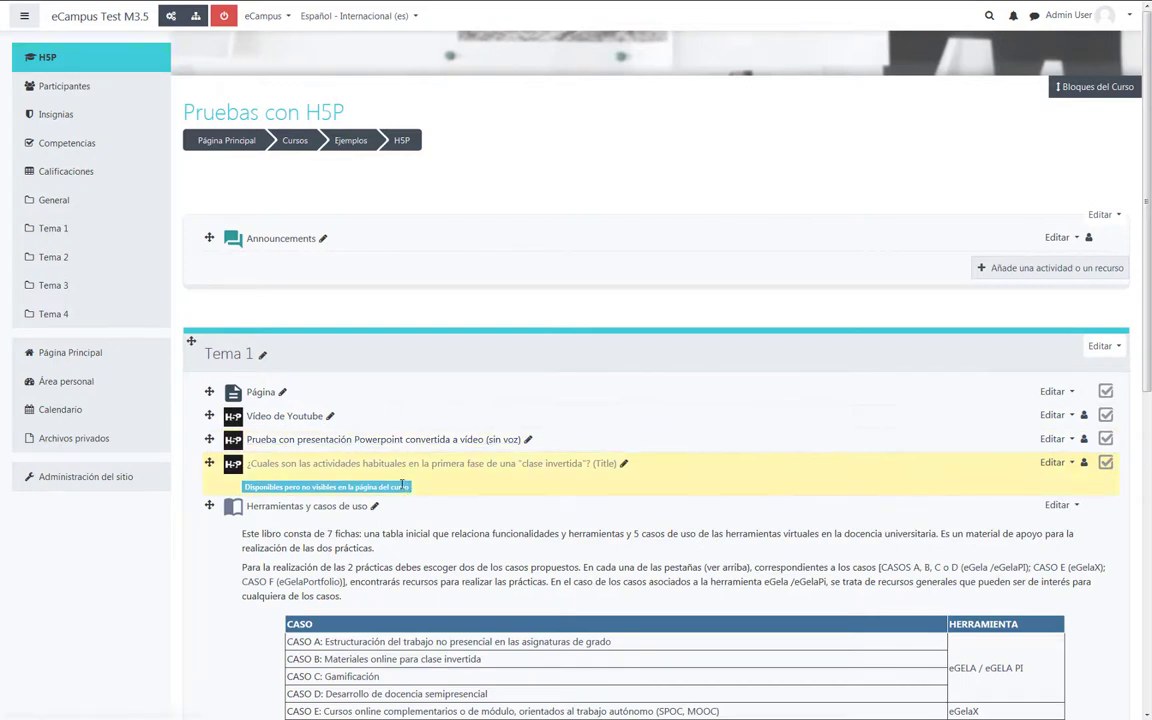
# Open the settings of the Vídeo de Youtube activity in Tema 1 and bring its interactive video editor into view.
pyautogui.moveTo(1148, 347); pyautogui.dragTo(1148, 414)
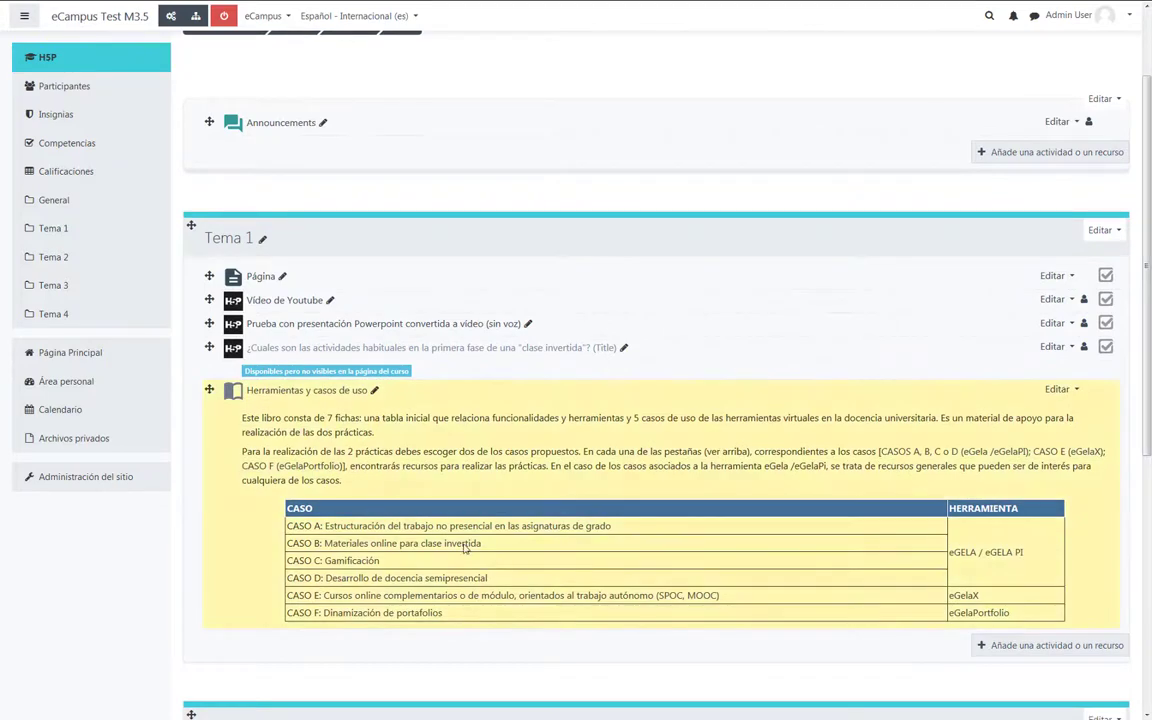
pyautogui.scroll(2, 306, 430)
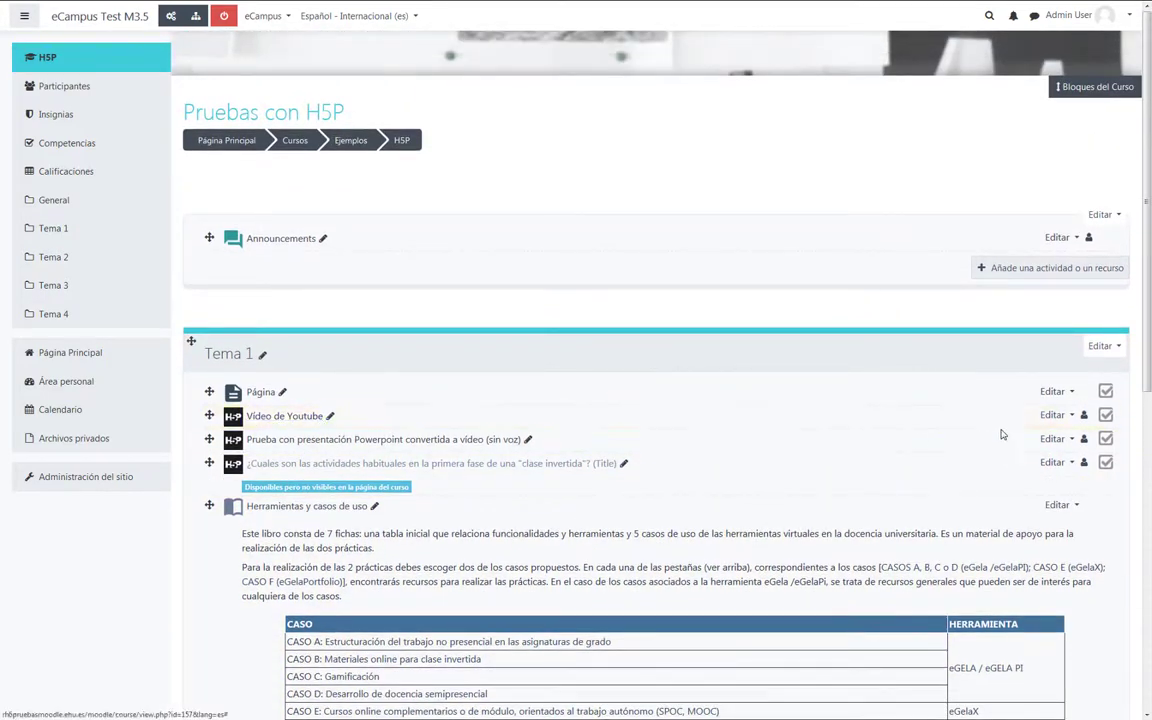
pyautogui.click(1071, 418)
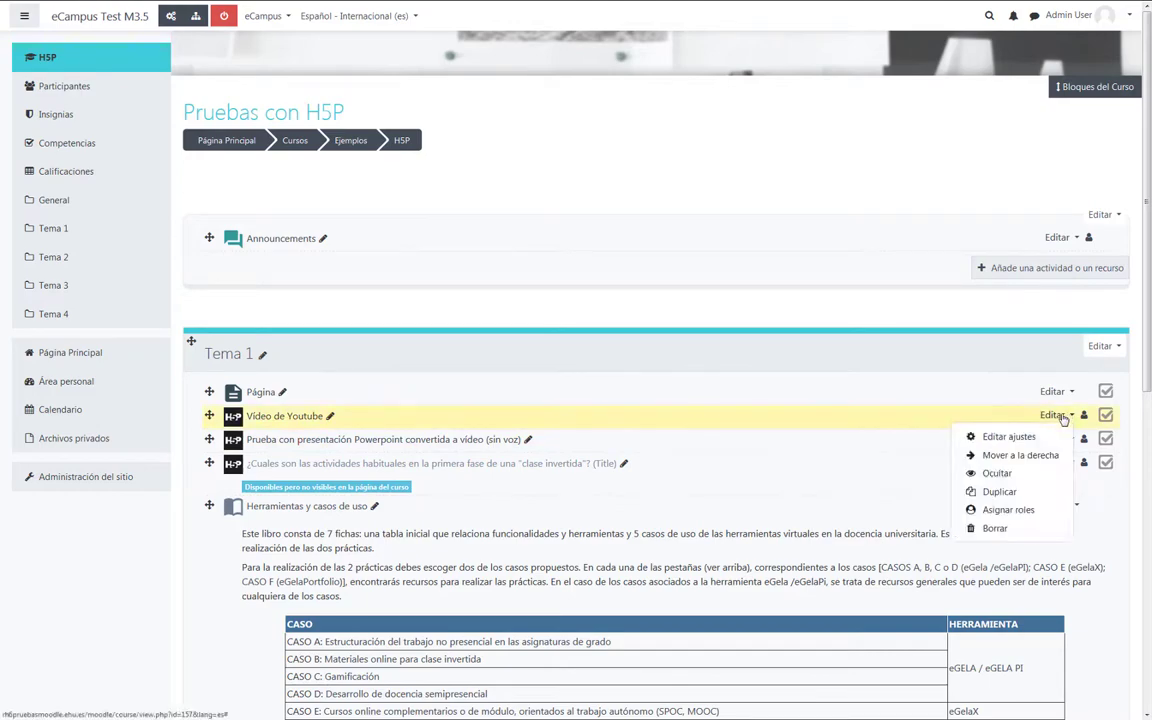
pyautogui.click(988, 438)
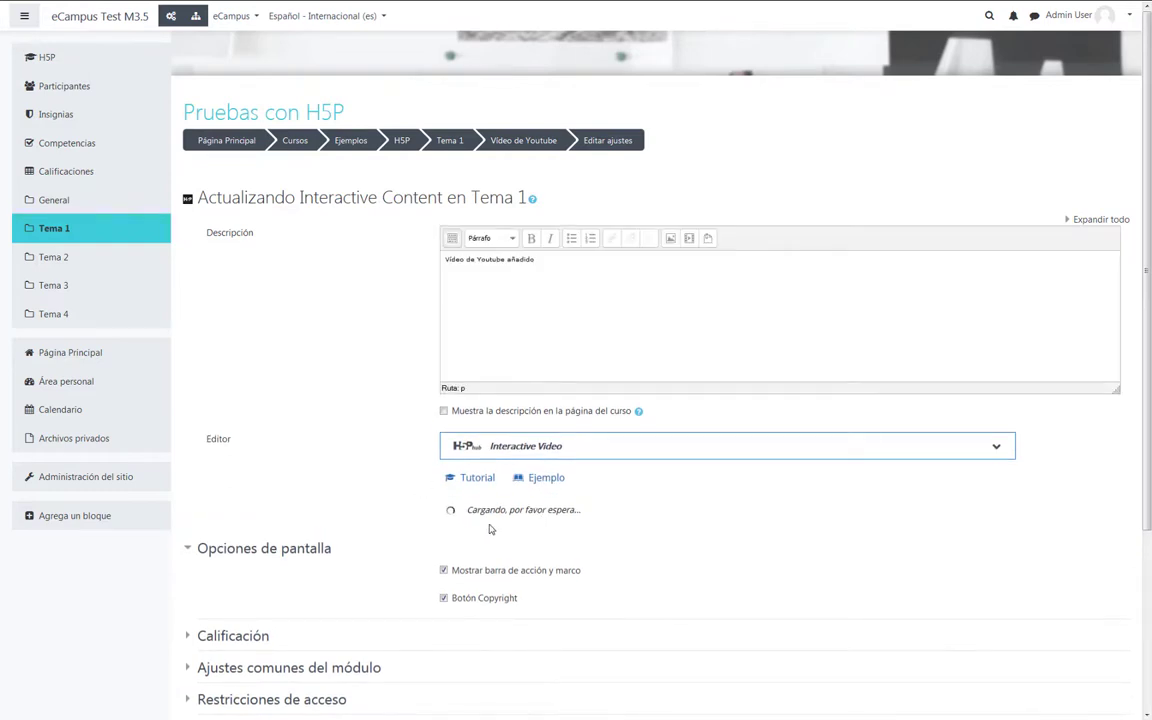
pyautogui.scroll(-3, 380, 488)
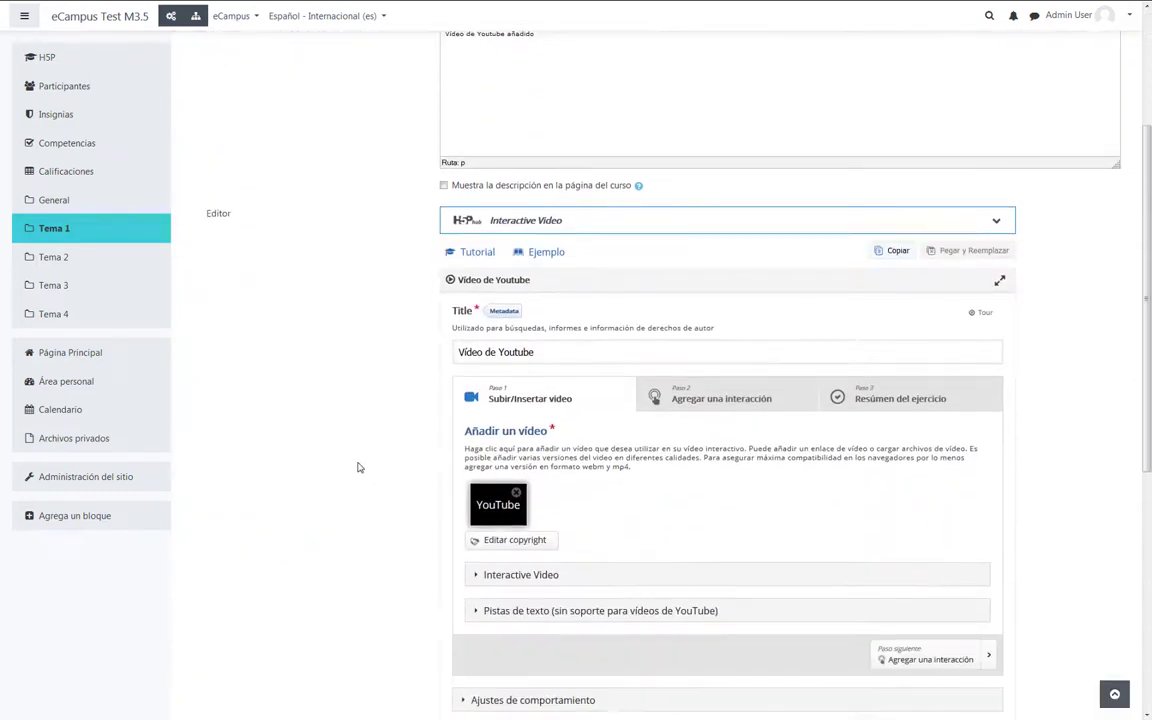
# Show the Agregar una interacción stage of the interactive video editor and look over the YouTube video in it.
pyautogui.click(704, 384)
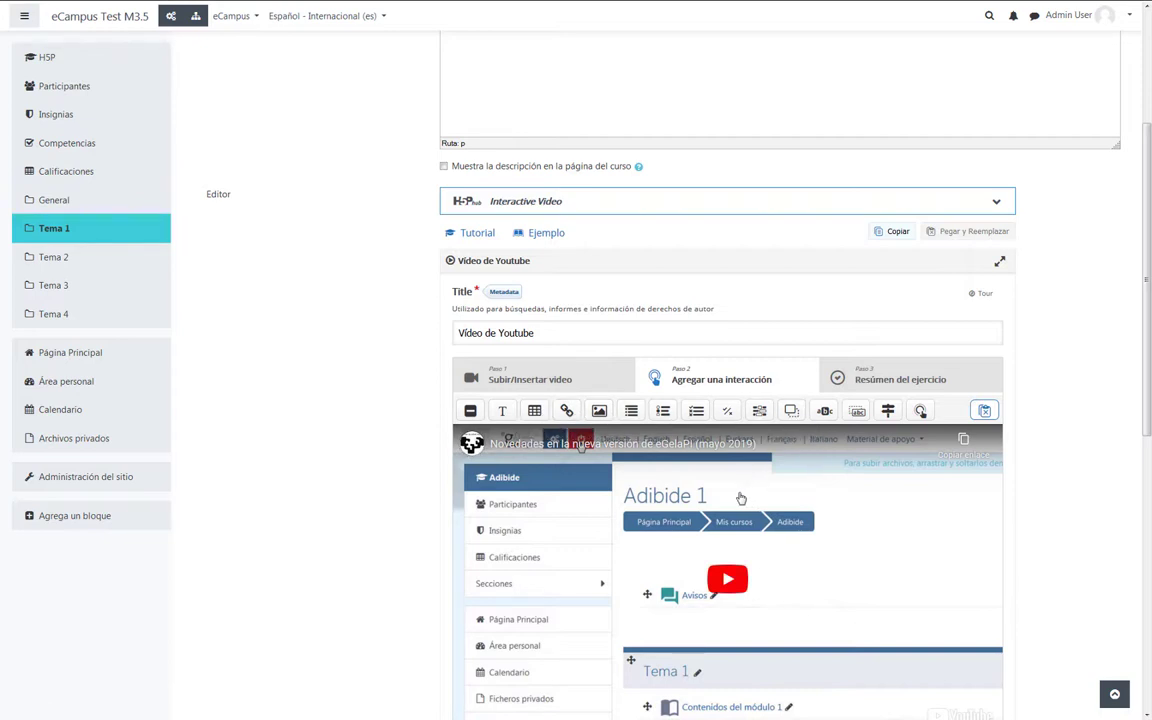
pyautogui.scroll(-2, 740, 496)
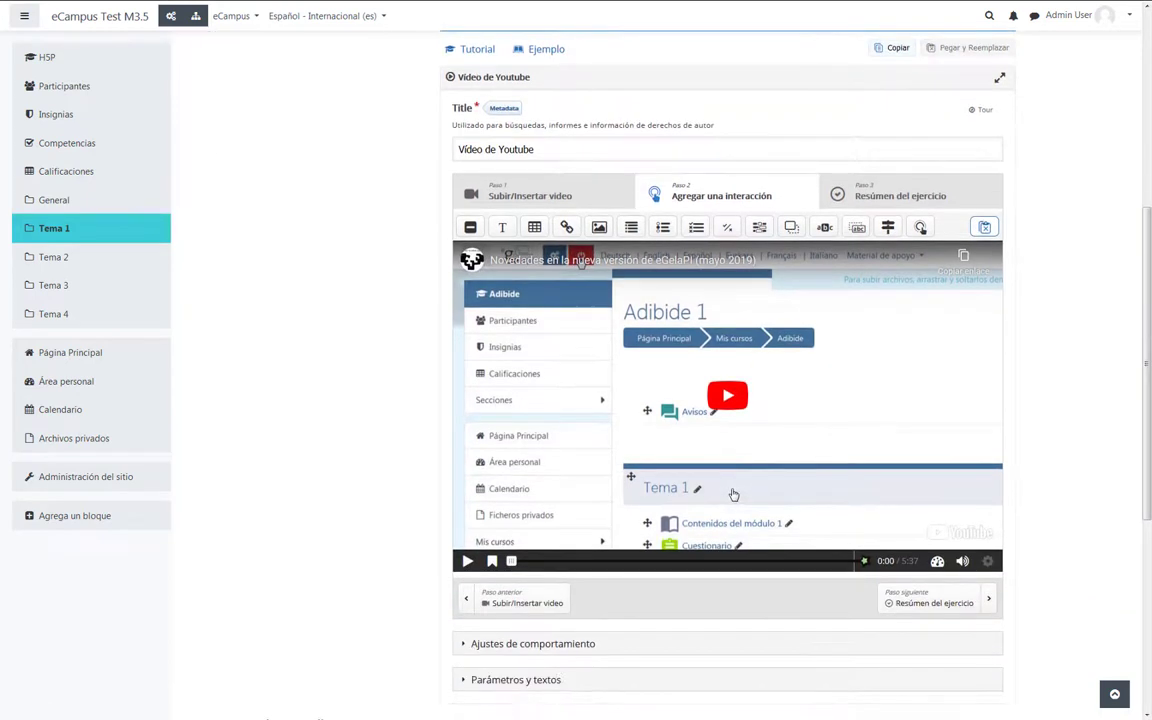
pyautogui.scroll(5, 732, 490)
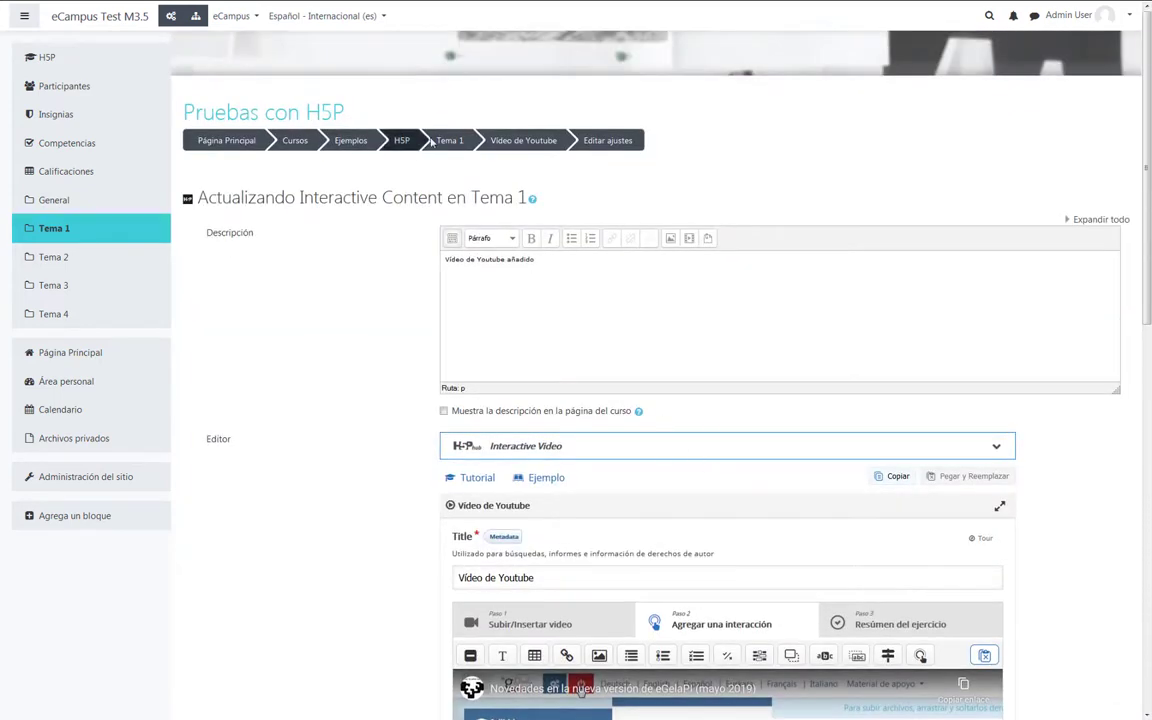
# Return to Tema 1 of the course and open the activity Prueba con presentación Powerpoint convertida a vídeo (sin voz).
pyautogui.click(447, 141)
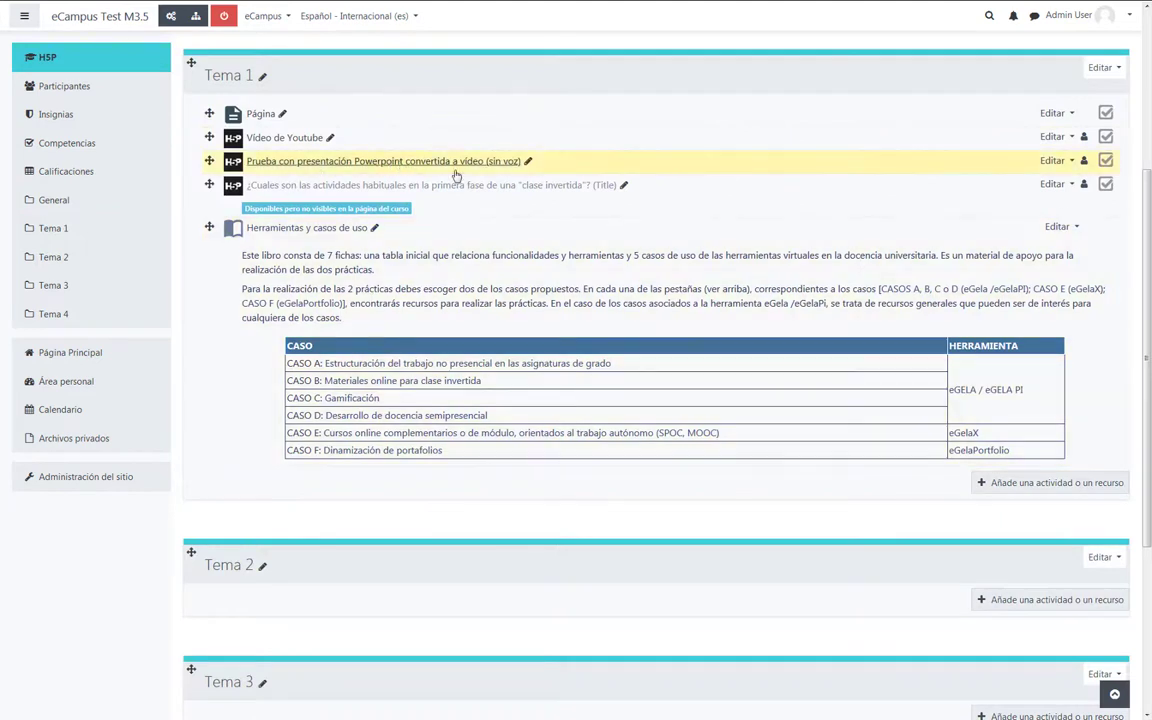
pyautogui.scroll(2, 492, 261)
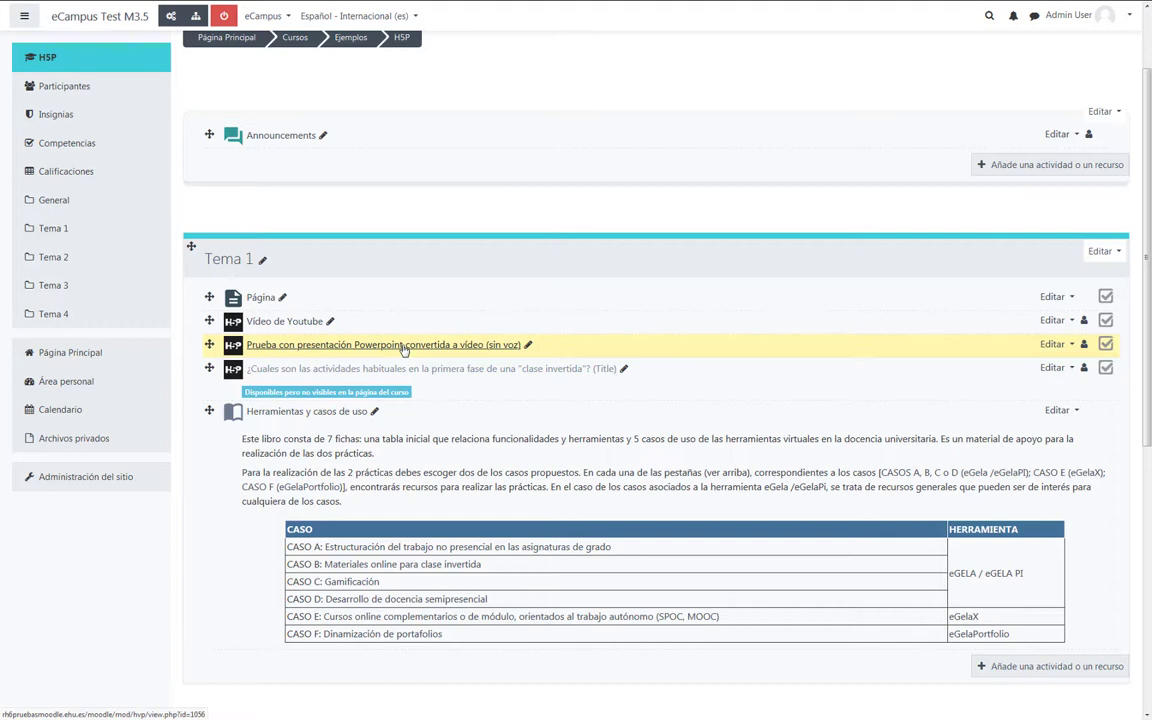
pyautogui.click(404, 346)
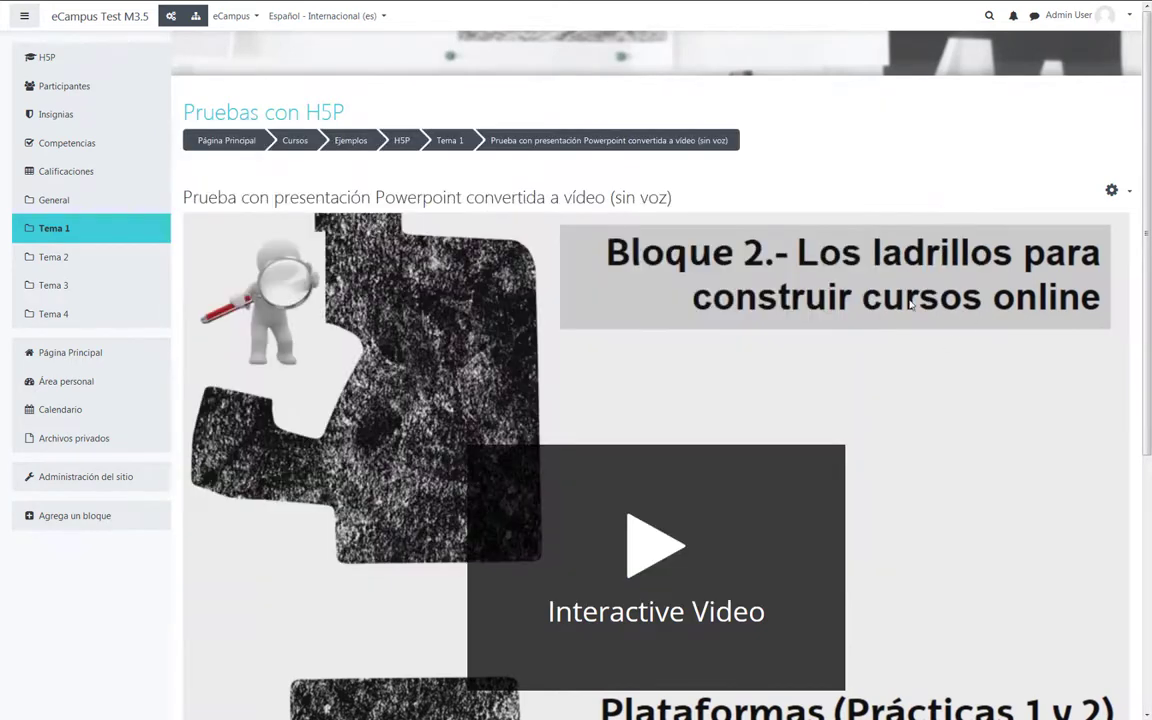
# Examine how much of the page the interactive video occupies, from its heading to the playback controls.
pyautogui.scroll(-2, 1140, 220)
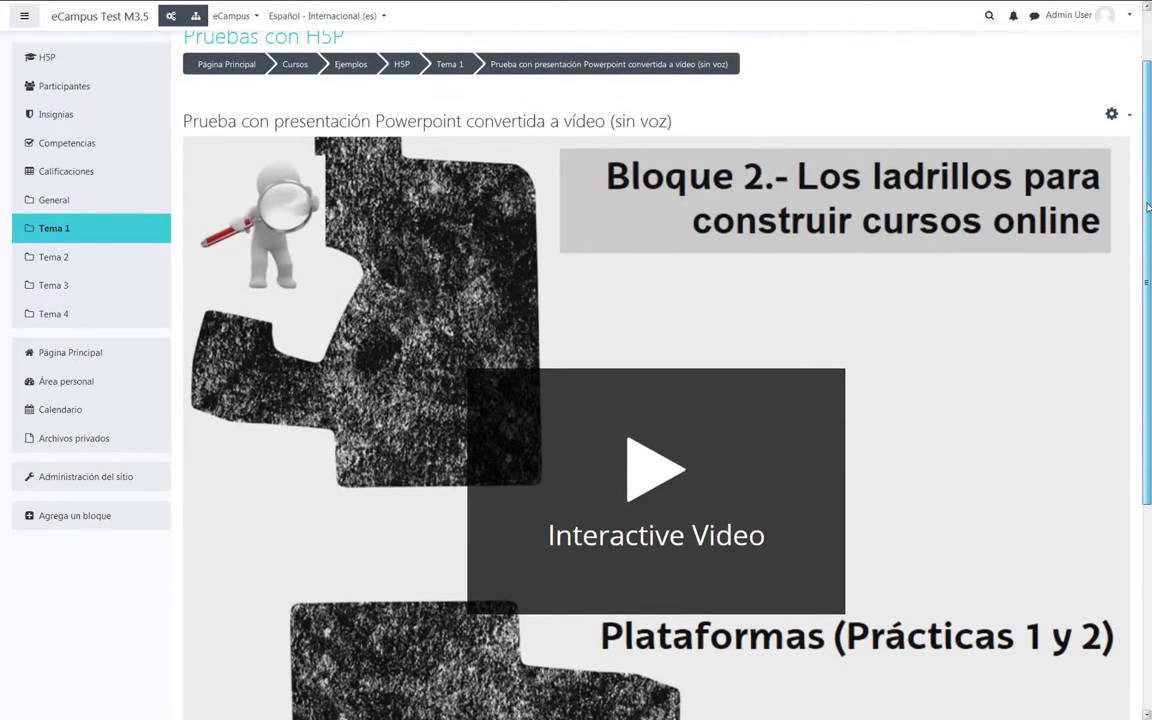
pyautogui.scroll(-2, 1145, 260)
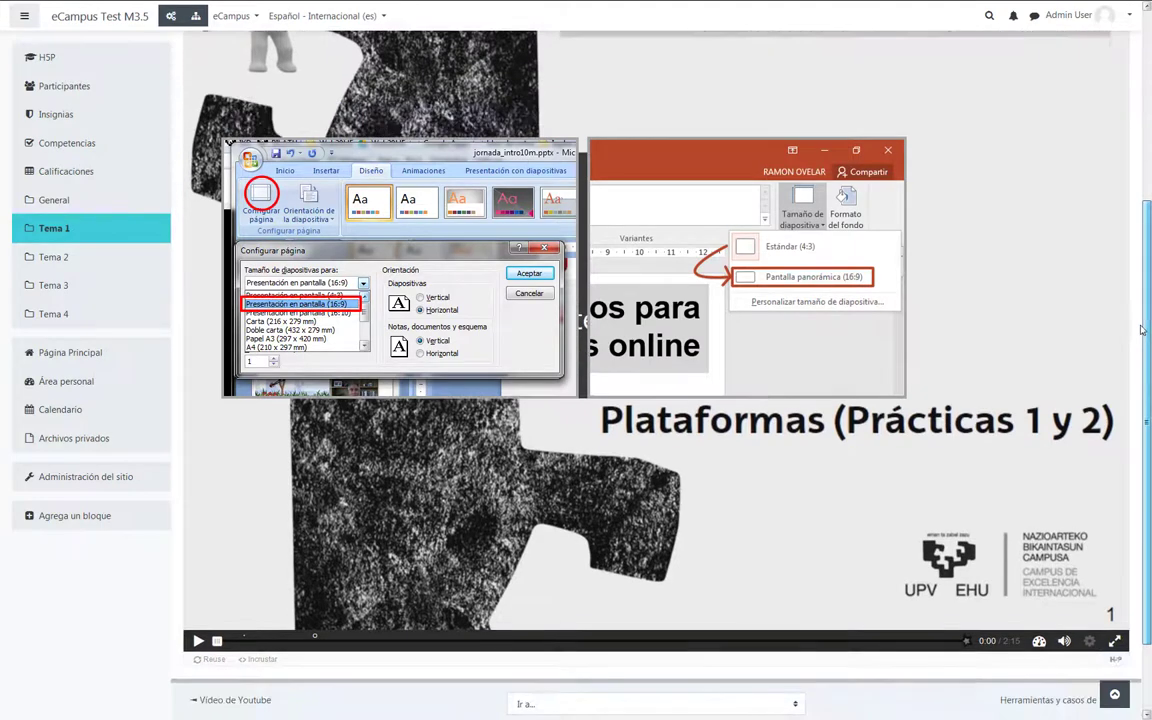
pyautogui.moveTo(1145, 303); pyautogui.dragTo(1148, 152)
pyautogui.scroll(-3, 1140, 250)
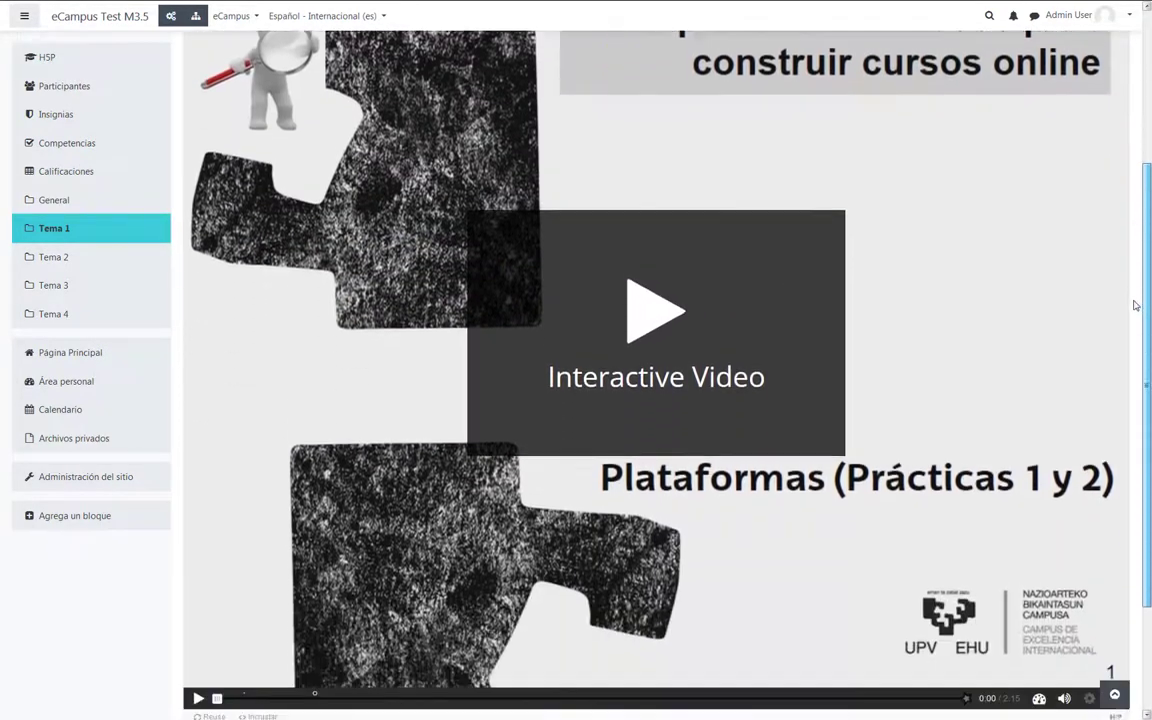
pyautogui.scroll(-2, 1128, 356)
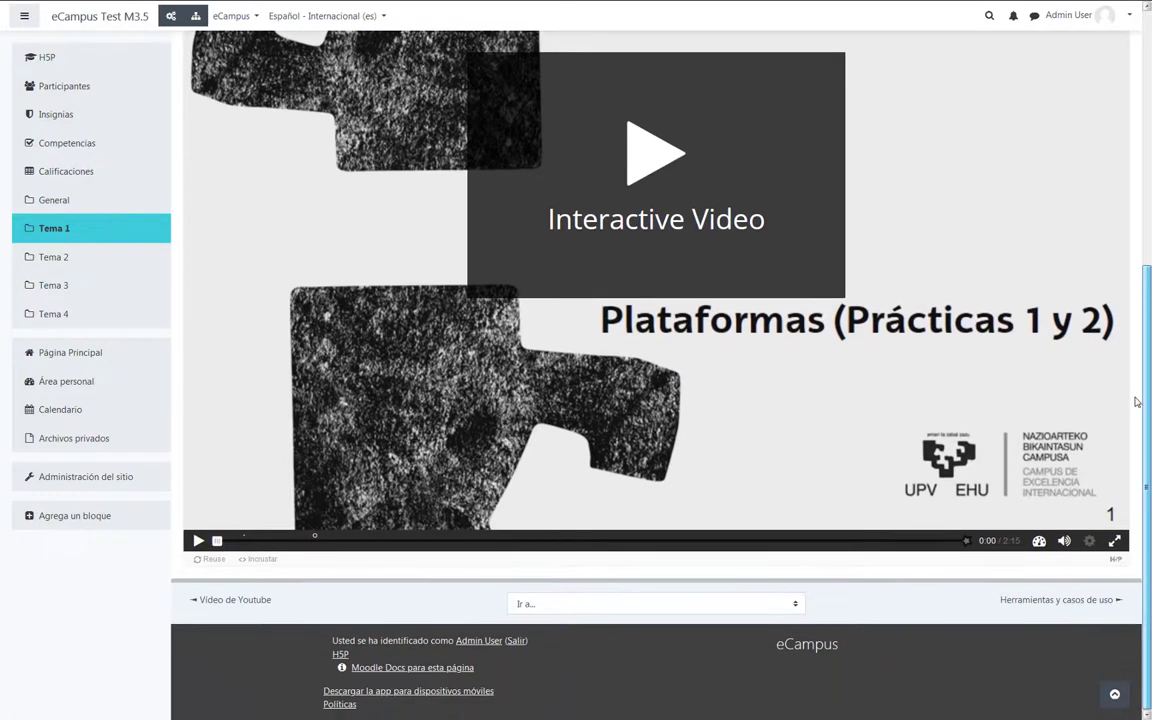
pyautogui.scroll(1, 1126, 367)
pyautogui.scroll(4, 1140, 300)
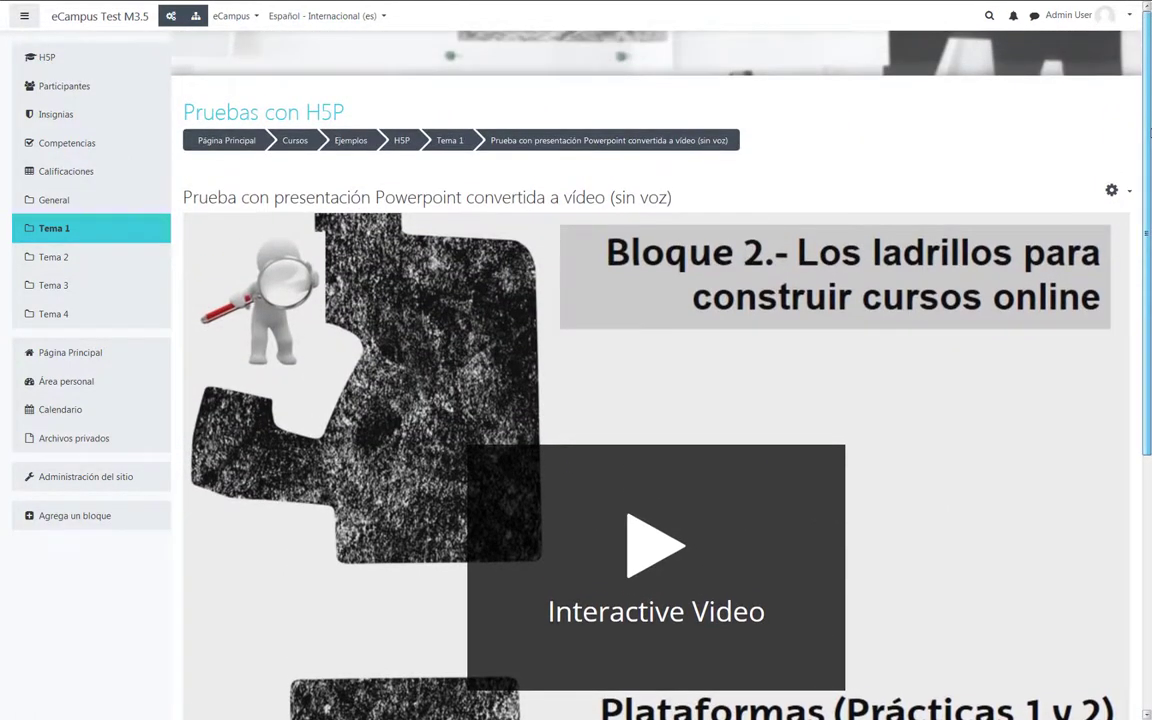
pyautogui.scroll(-1, 1148, 130)
pyautogui.scroll(1, 1148, 138)
pyautogui.scroll(-3, 457, 186)
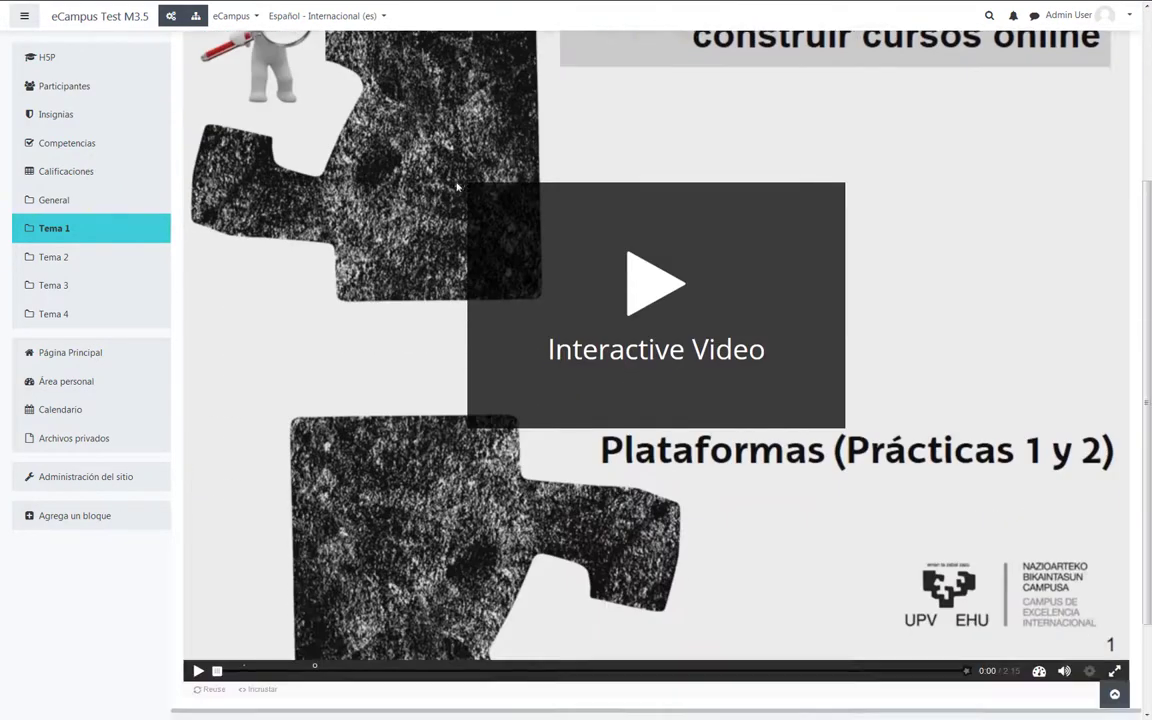
pyautogui.scroll(-1, 457, 186)
pyautogui.scroll(4, 705, 169)
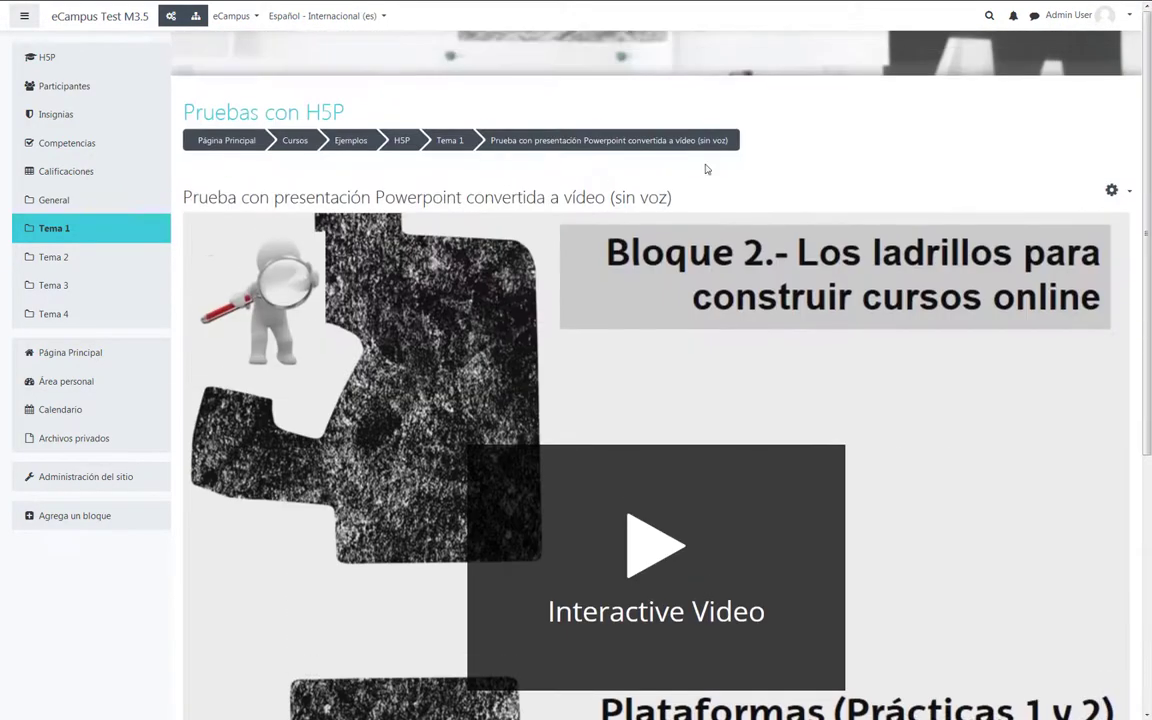
# Open the Powerpoint video activity's settings and examine how its video fits in the Agregar una interacción stage.
pyautogui.click(1120, 191)
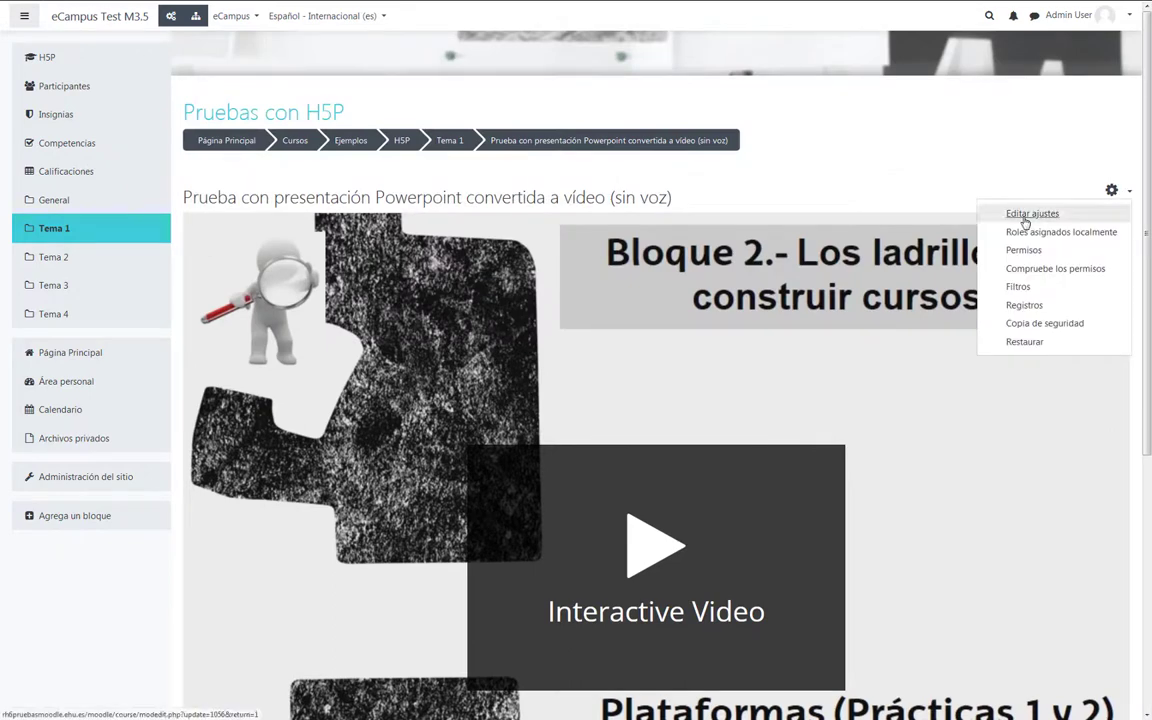
pyautogui.click(1022, 217)
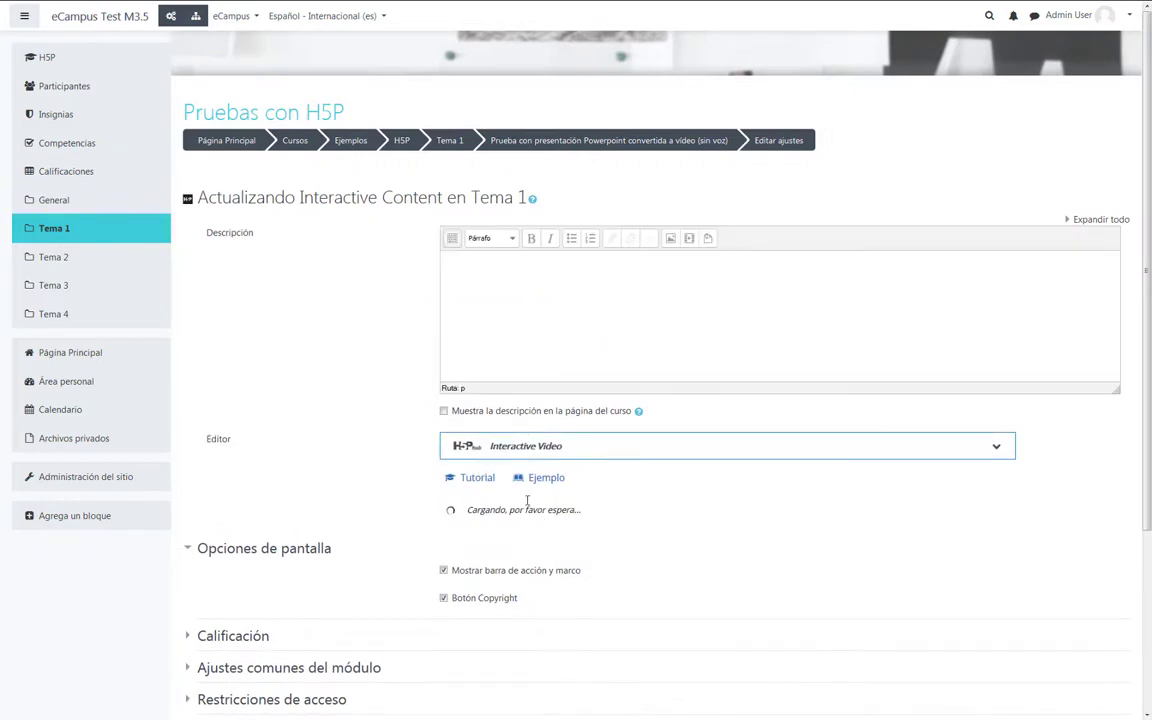
pyautogui.scroll(-2, 512, 514)
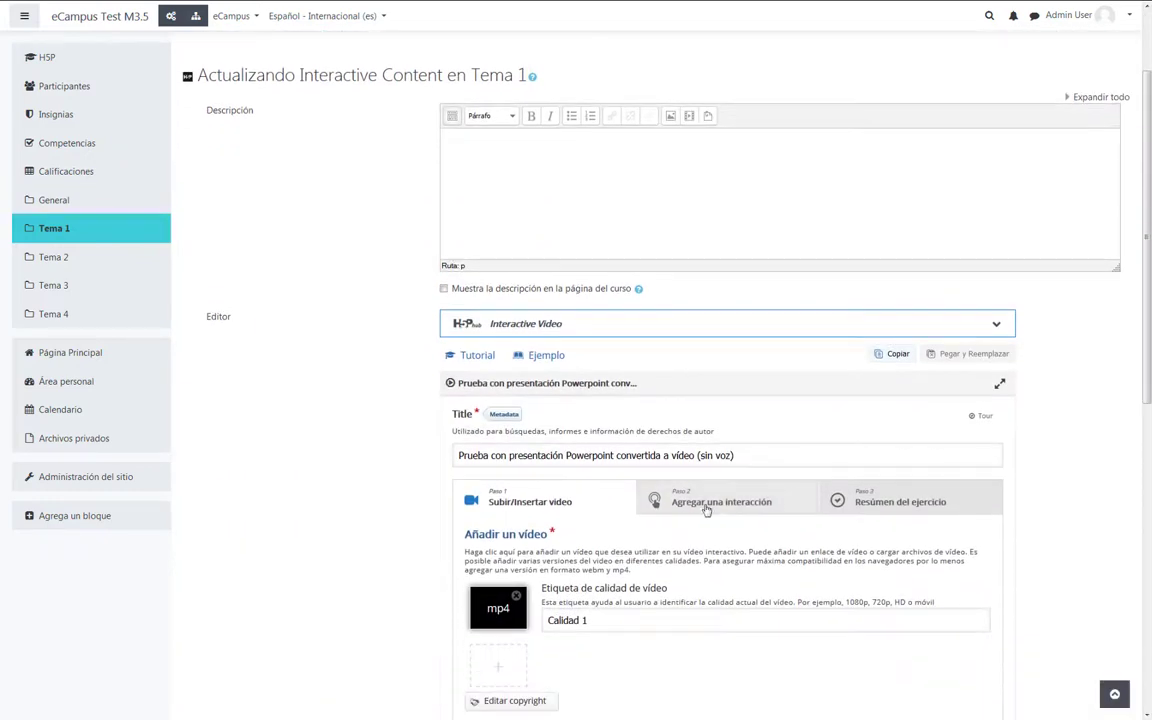
pyautogui.click(700, 503)
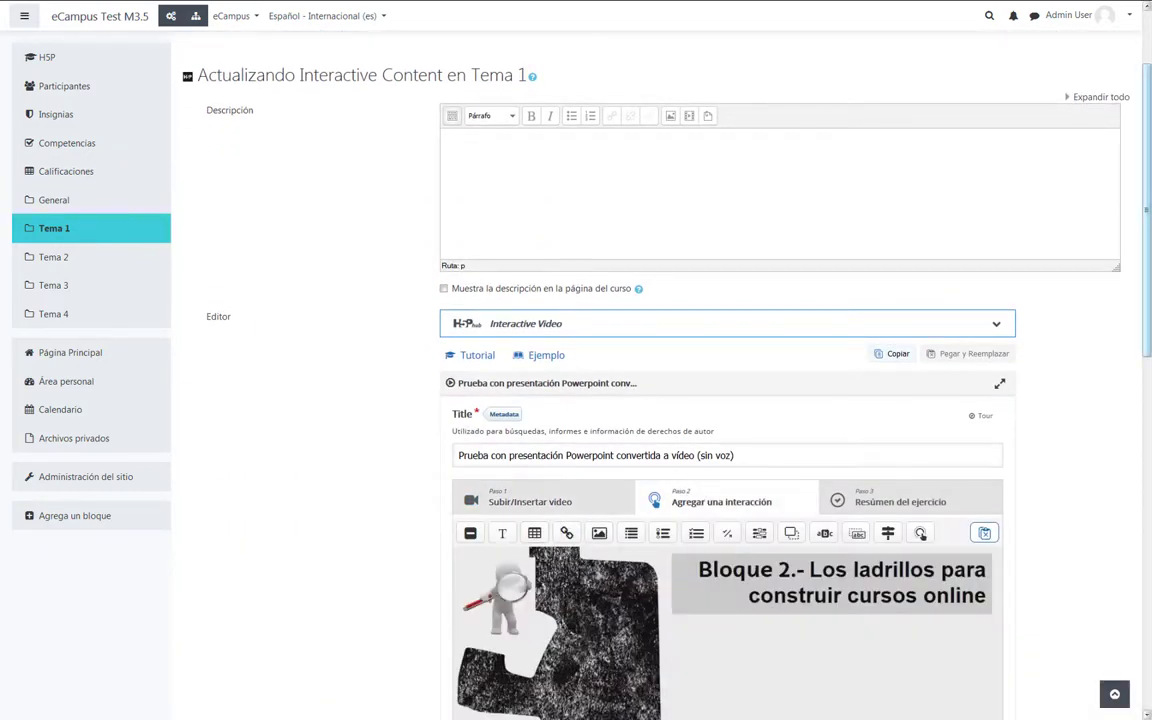
pyautogui.moveTo(1146, 298); pyautogui.dragTo(1145, 424)
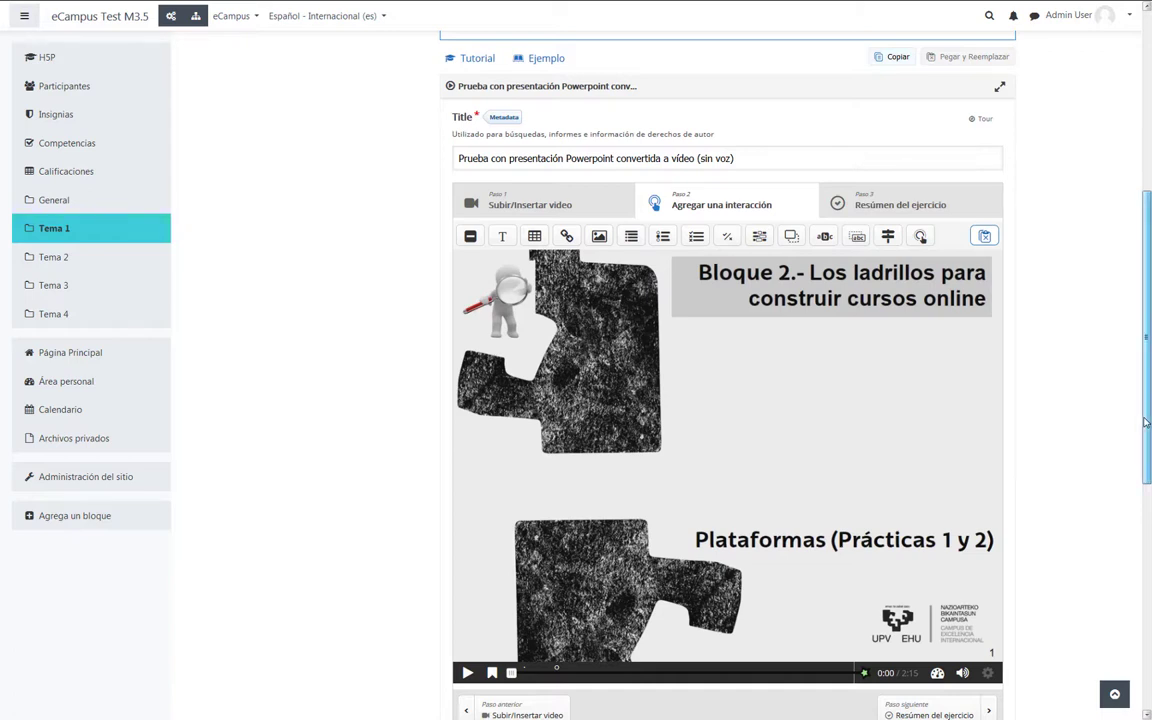
pyautogui.moveTo(1146, 422); pyautogui.dragTo(1146, 447)
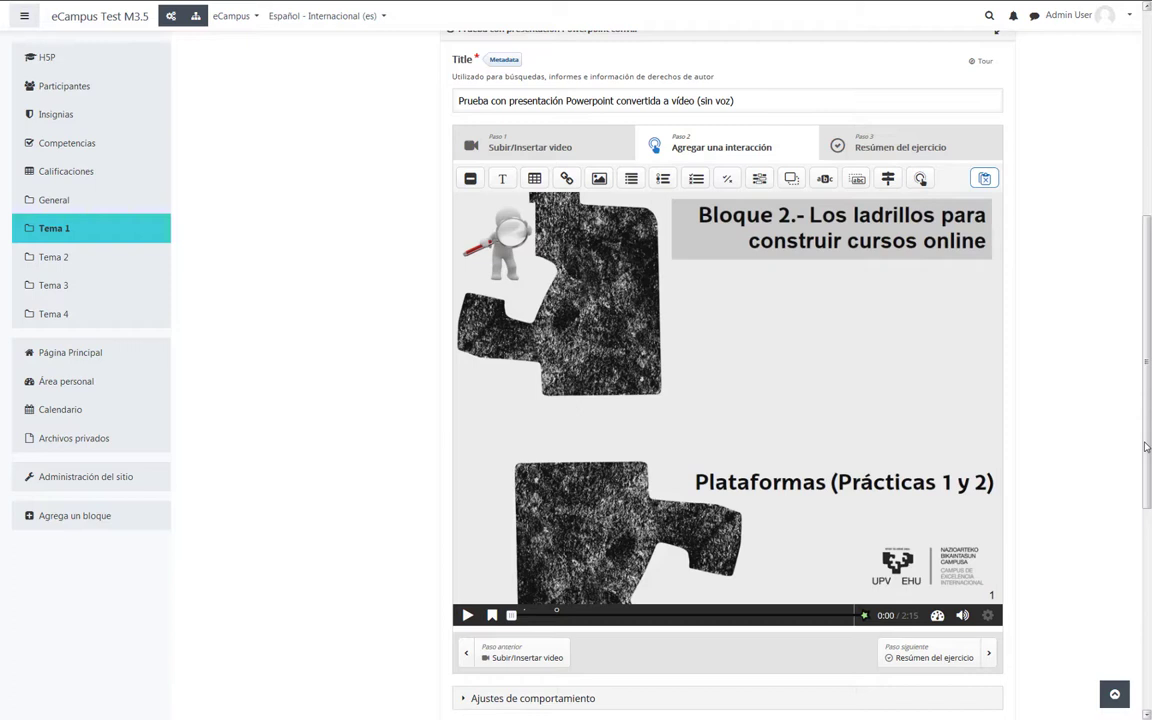
pyautogui.moveTo(1146, 447); pyautogui.dragTo(1149, 205)
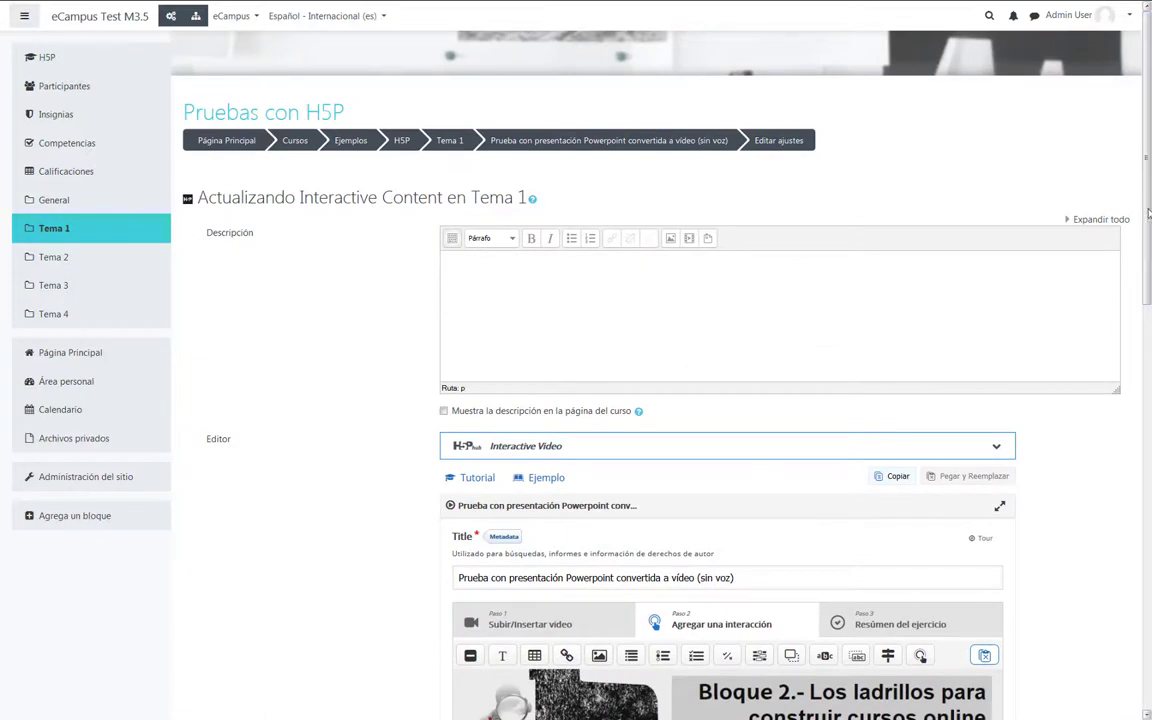
# Go back to the course, open the hidden "clase invertida" question activity and select its full iframe embed code.
pyautogui.click(402, 142)
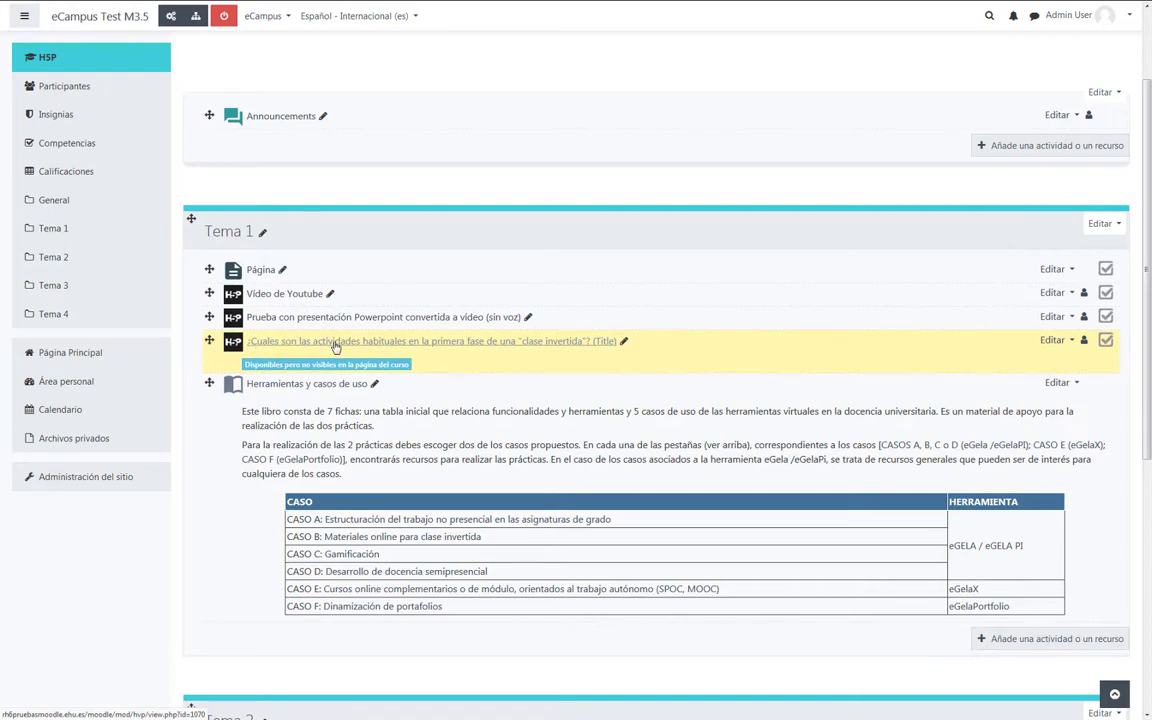
pyautogui.click(400, 345)
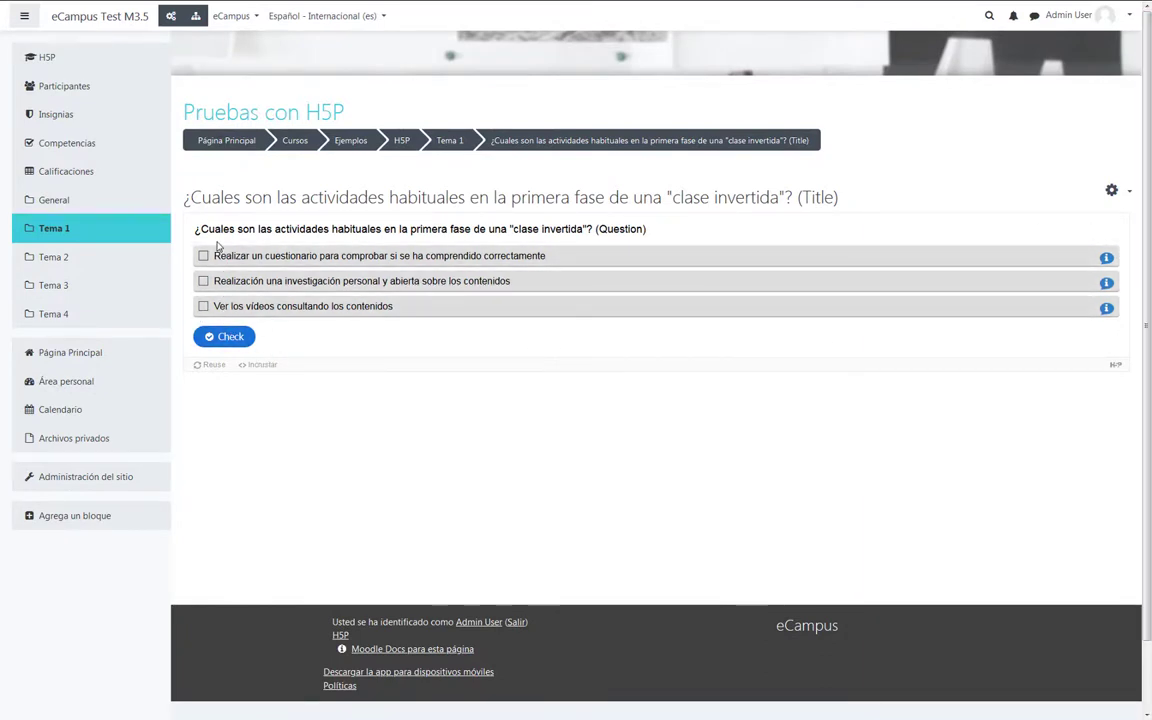
pyautogui.click(261, 366)
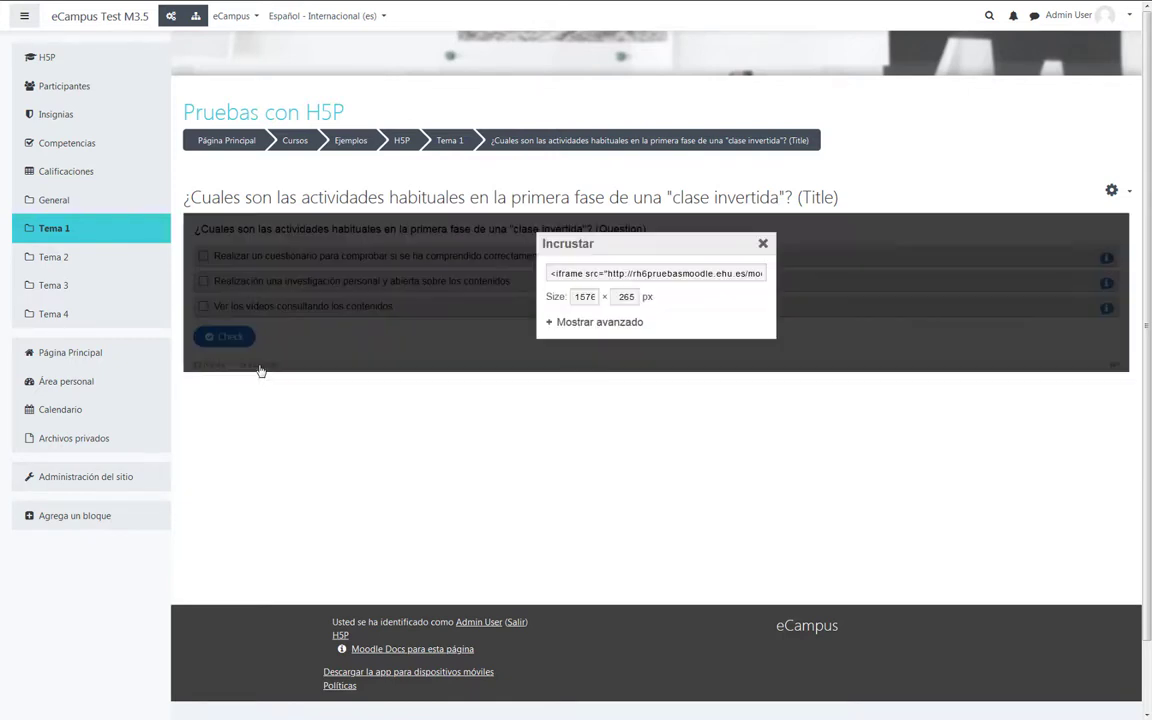
pyautogui.tripleClick(591, 274)
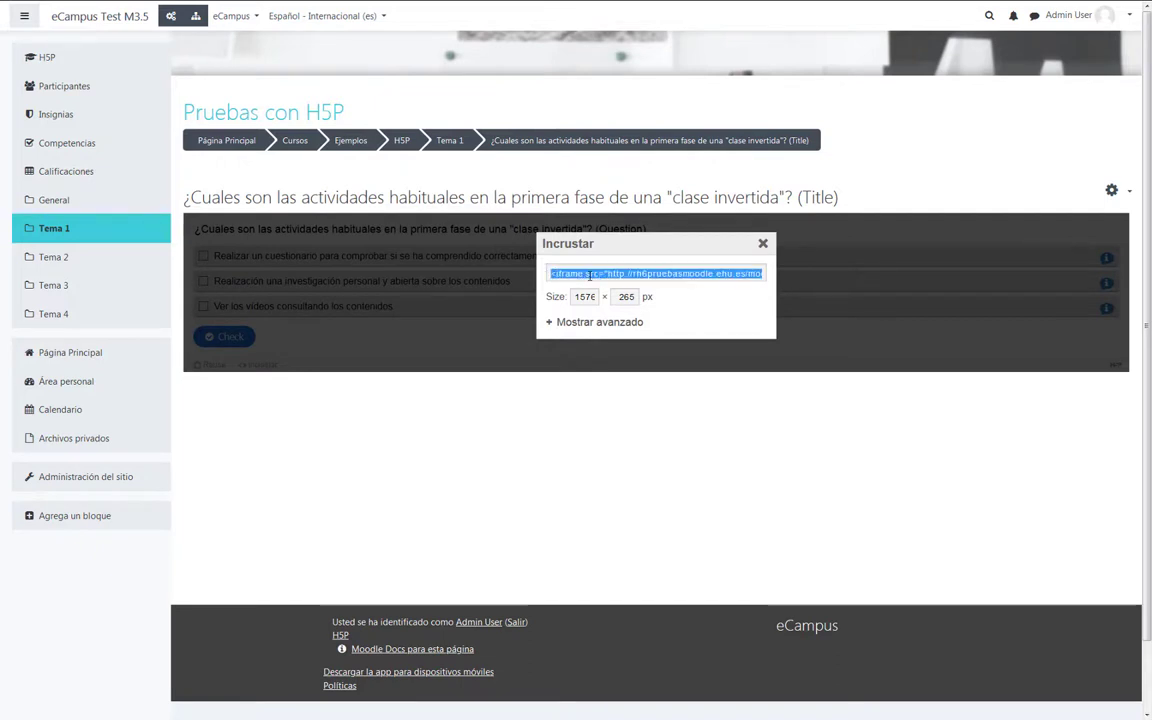
# Return to the H5P course page and display the edit options of the hidden "clase invertida" question.
pyautogui.click(401, 141)
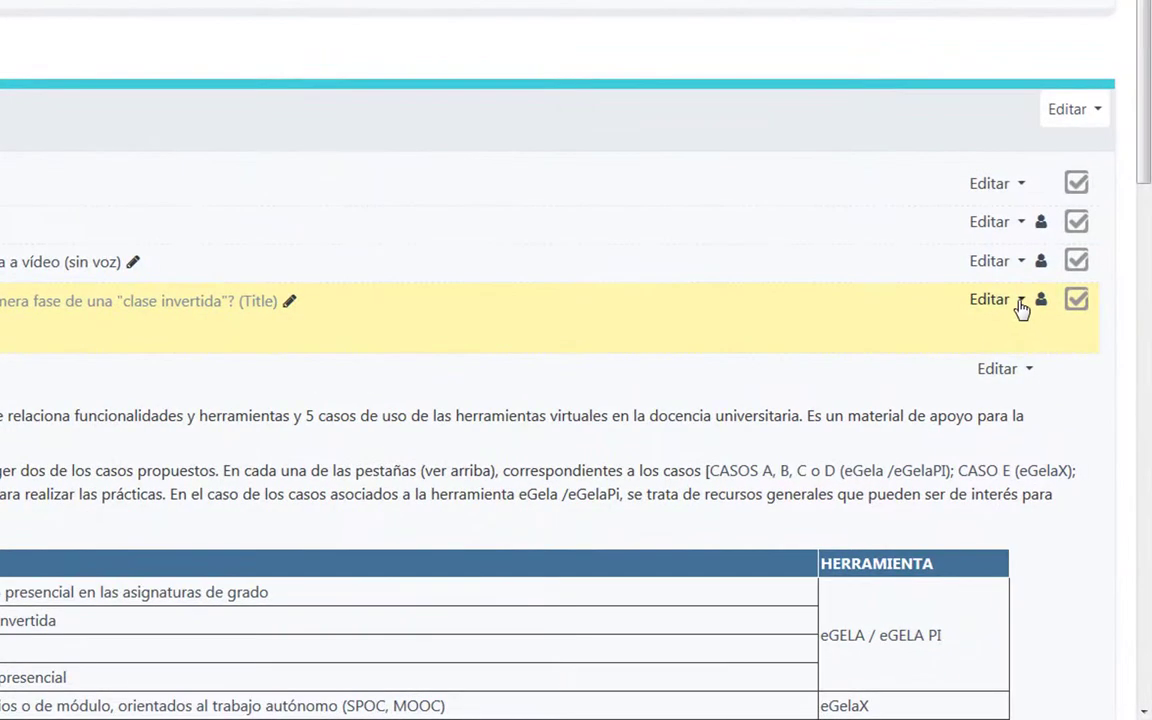
pyautogui.click(1021, 303)
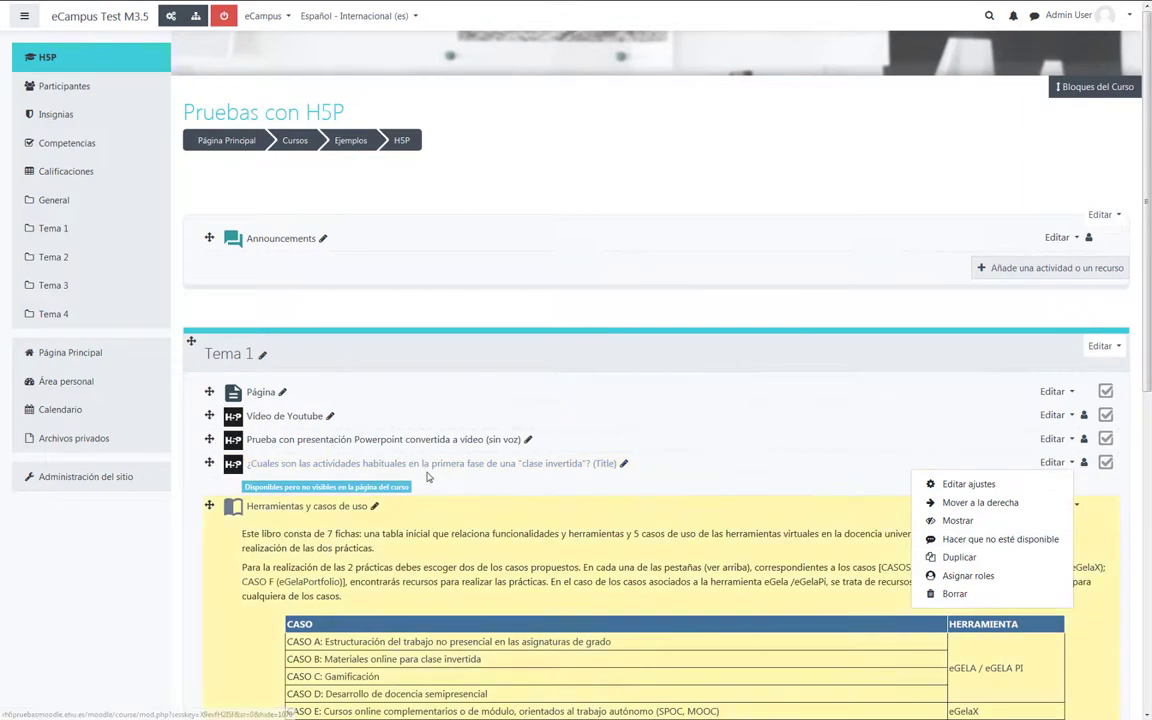
# Open the Herramientas y casos de uso book and examine the question embedded below the table in its first chapter.
pyautogui.scroll(-2, 437, 468)
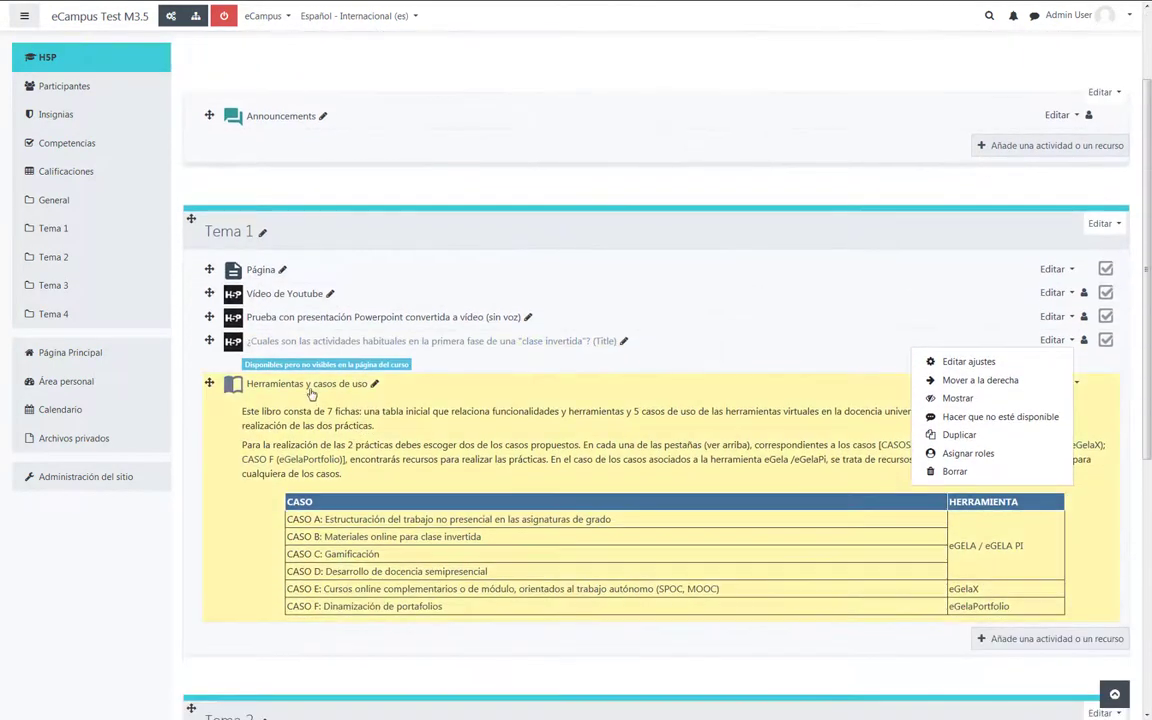
pyautogui.click(311, 389)
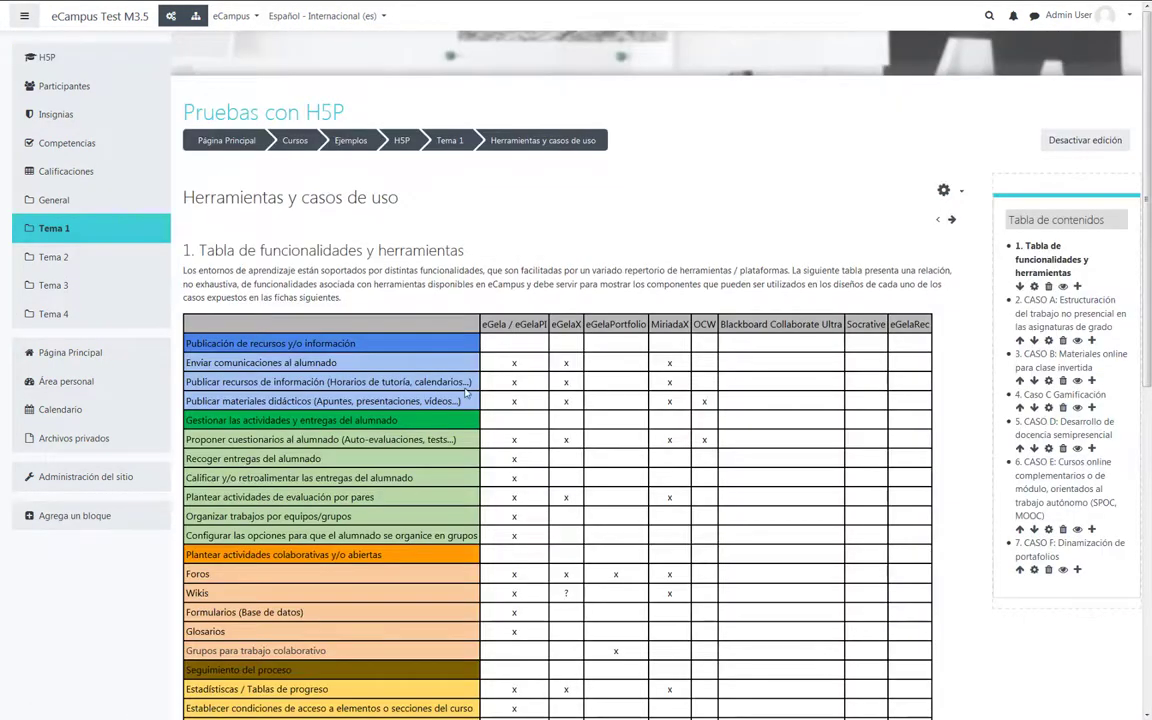
pyautogui.scroll(-10, 461, 383)
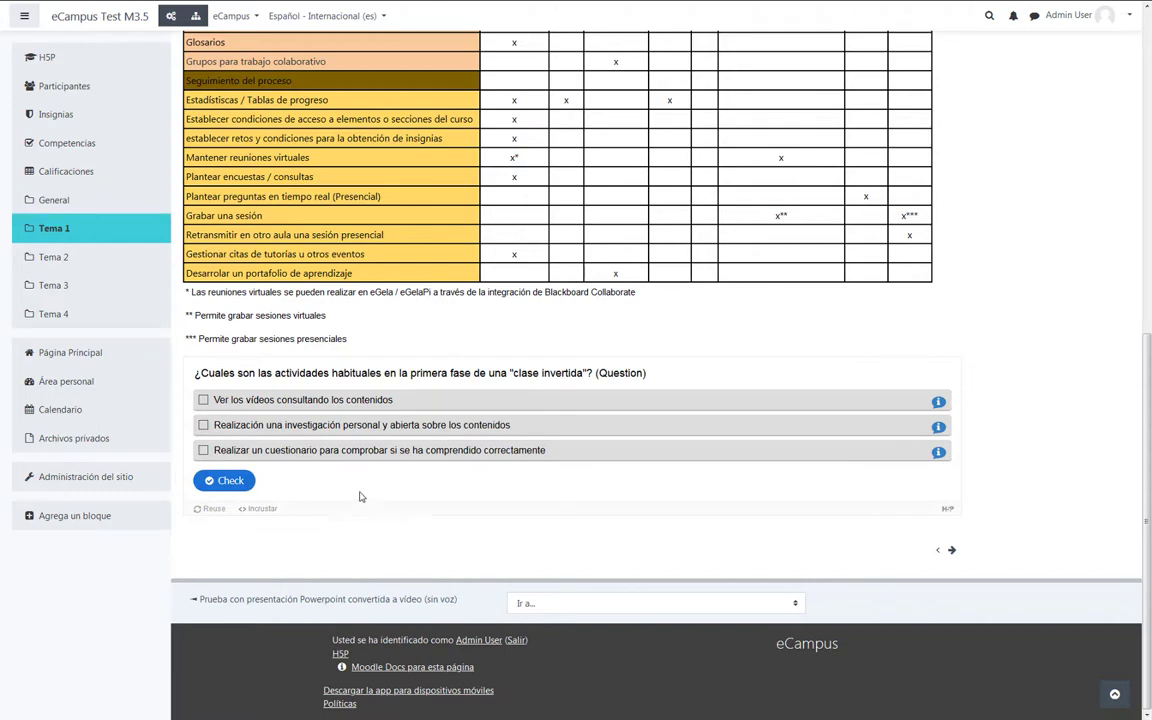
pyautogui.scroll(5, 388, 487)
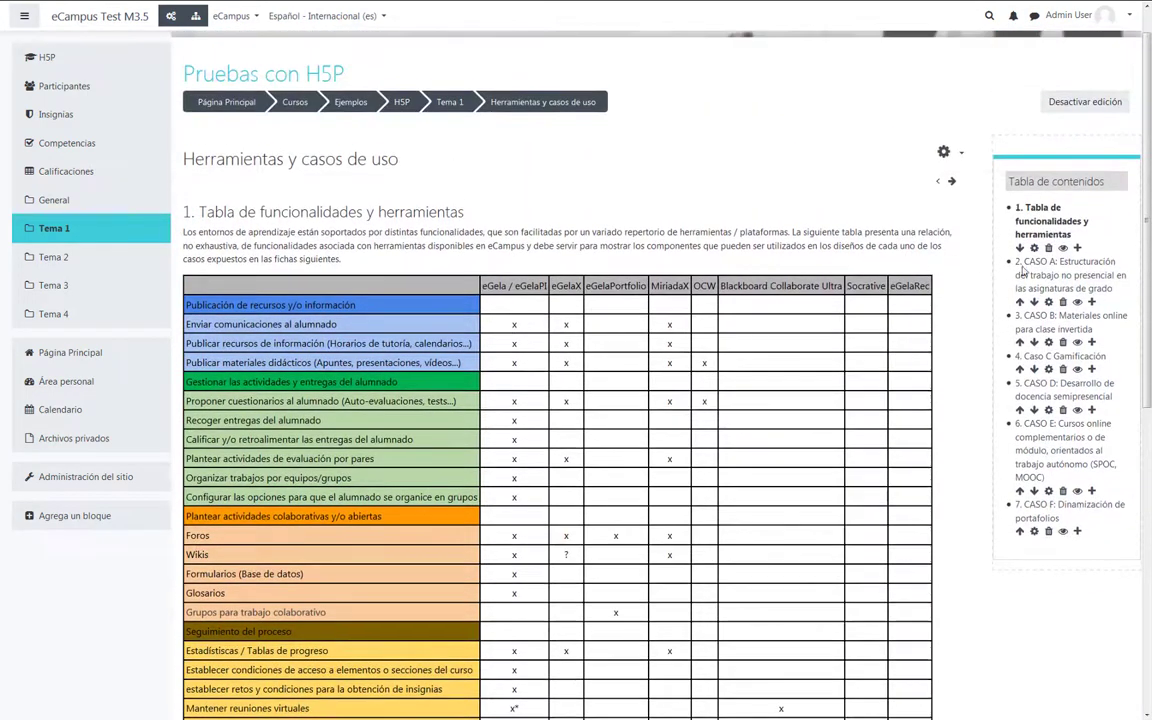
# Edit the book's first chapter and highlight the iframe and script embed code at the end of its HTML source, leaving the code unchanged.
pyautogui.click(1035, 248)
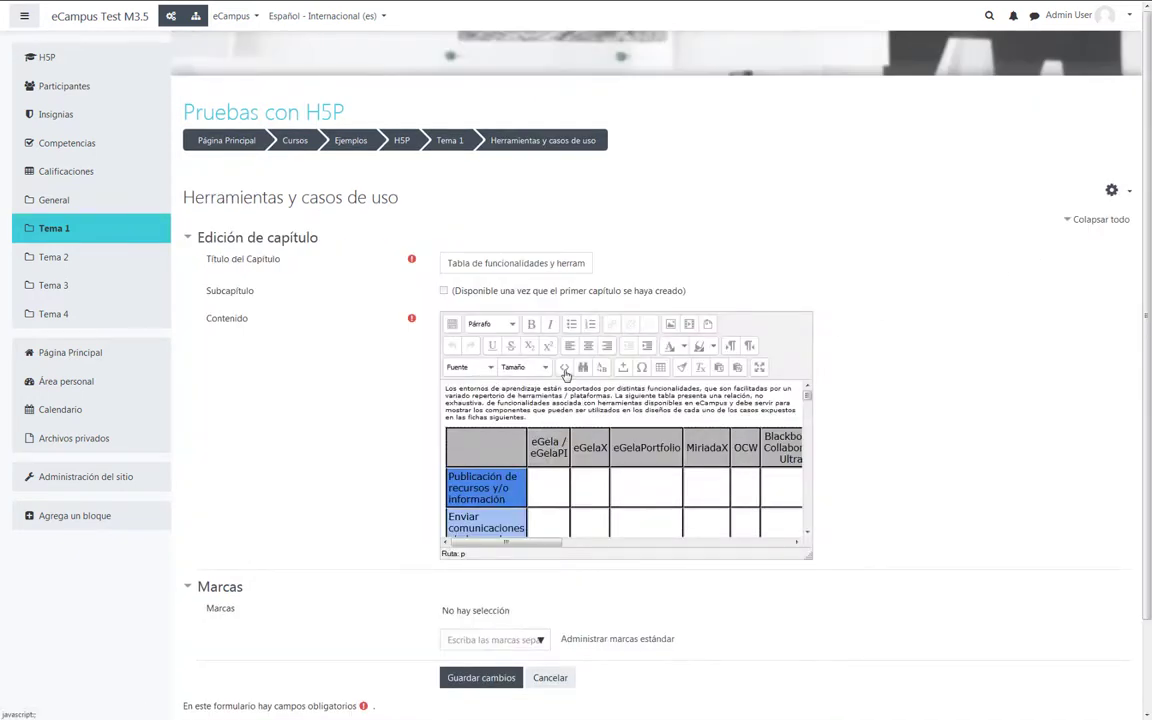
pyautogui.click(565, 369)
pyautogui.moveTo(785, 237); pyautogui.dragTo(784, 510)
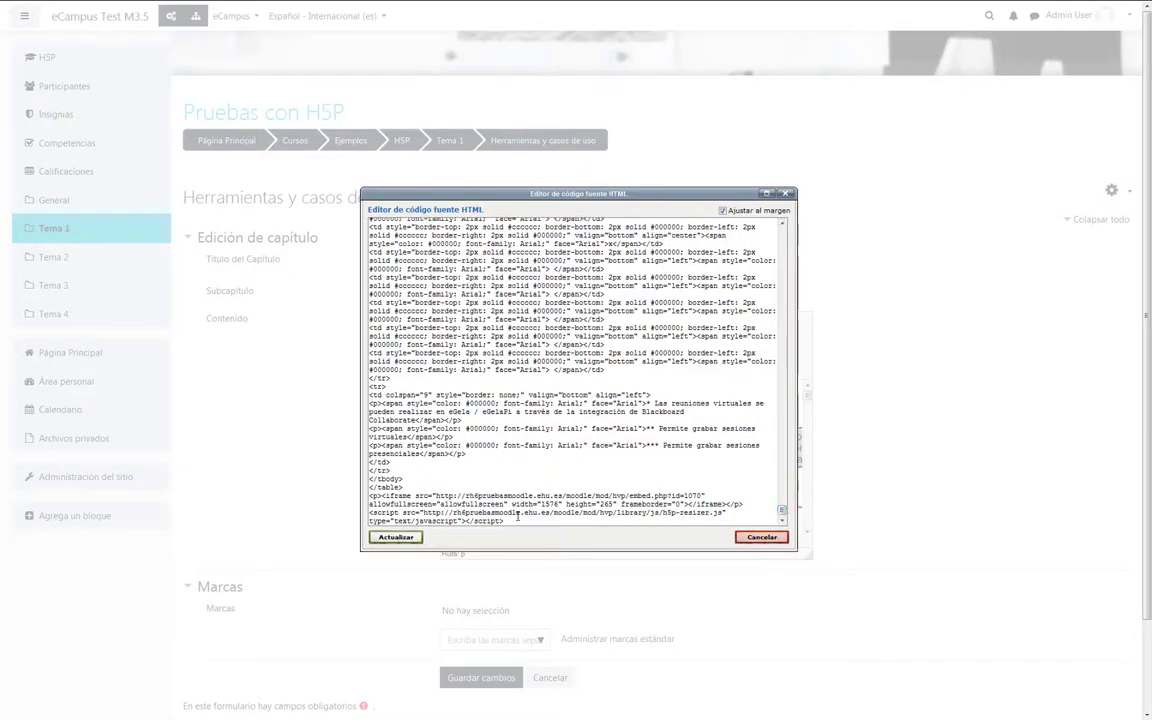
pyautogui.moveTo(515, 512); pyautogui.dragTo(430, 521)
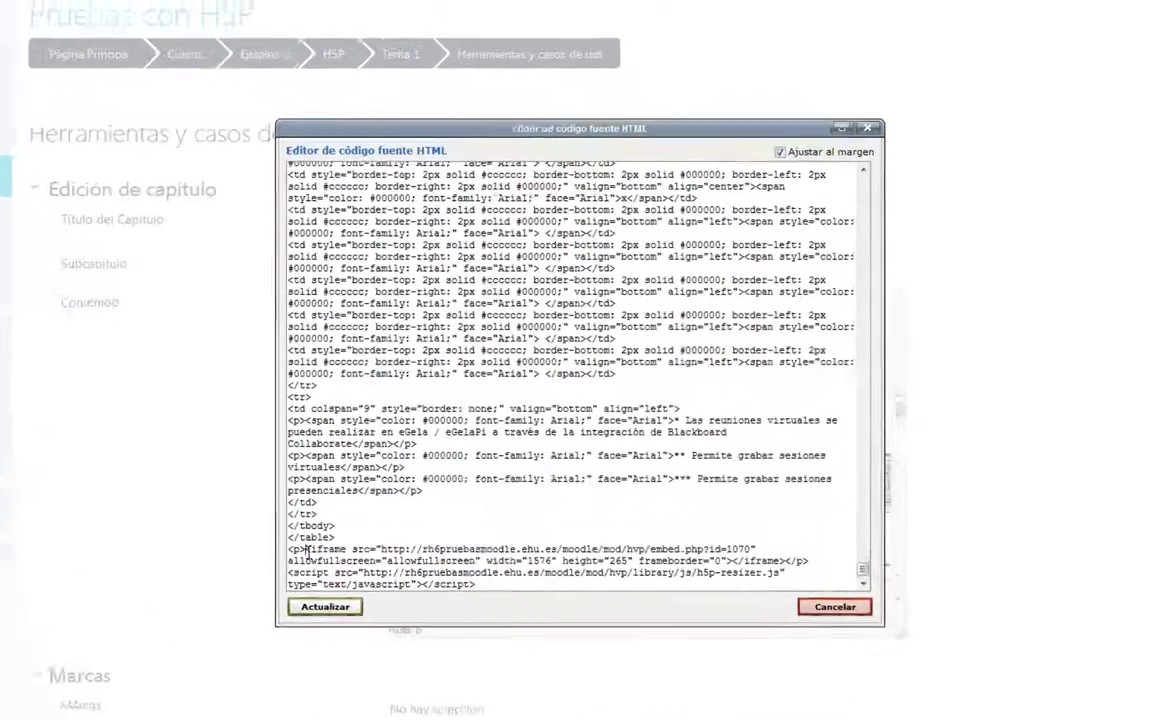
pyautogui.moveTo(382, 495); pyautogui.dragTo(505, 521)
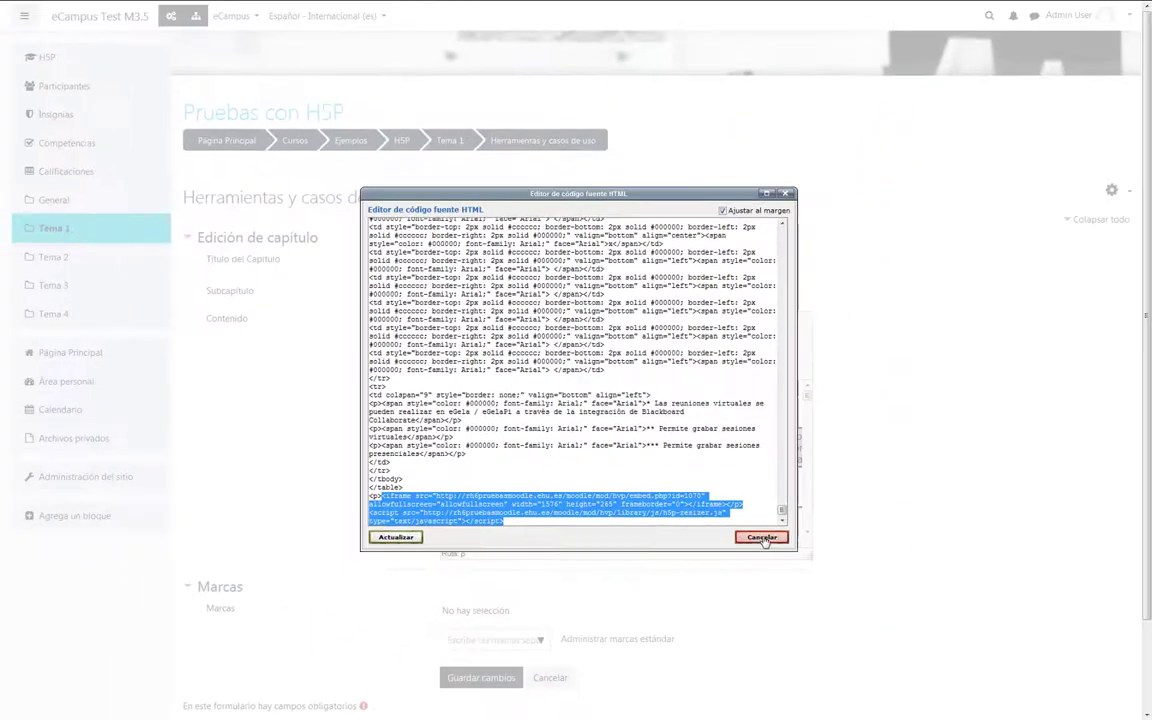
pyautogui.click(869, 639)
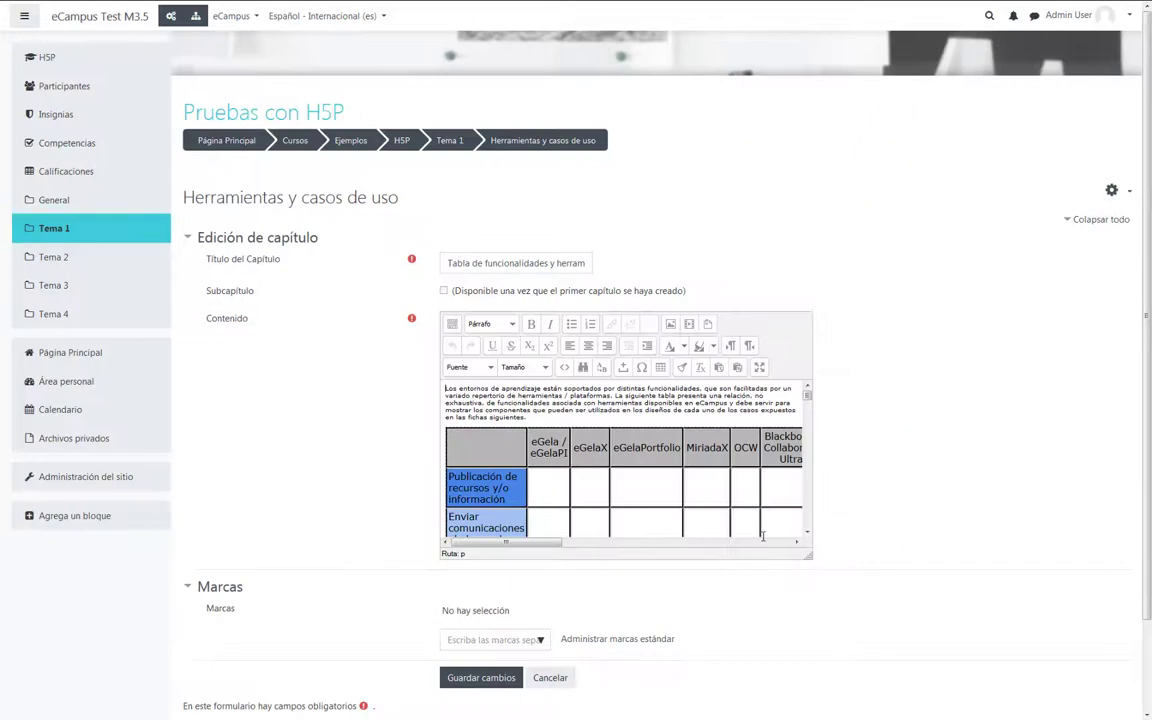
# Return to the H5P course page and open the course's grader report (Informe del Calificador).
pyautogui.click(403, 142)
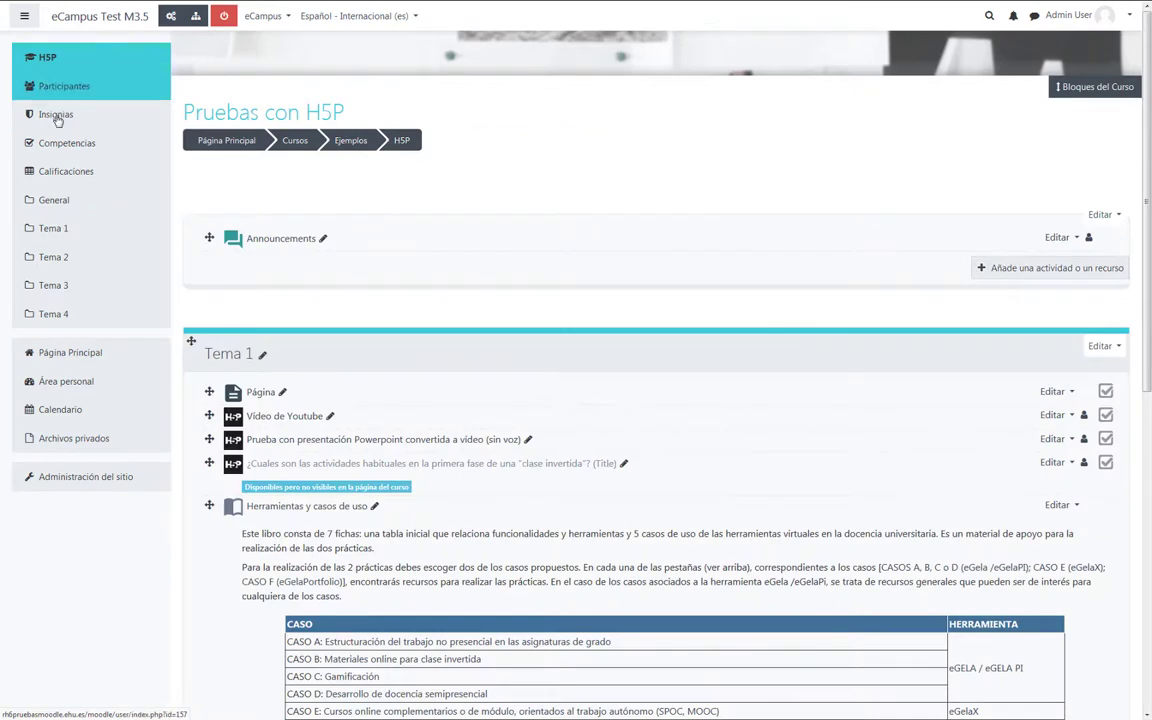
pyautogui.click(56, 171)
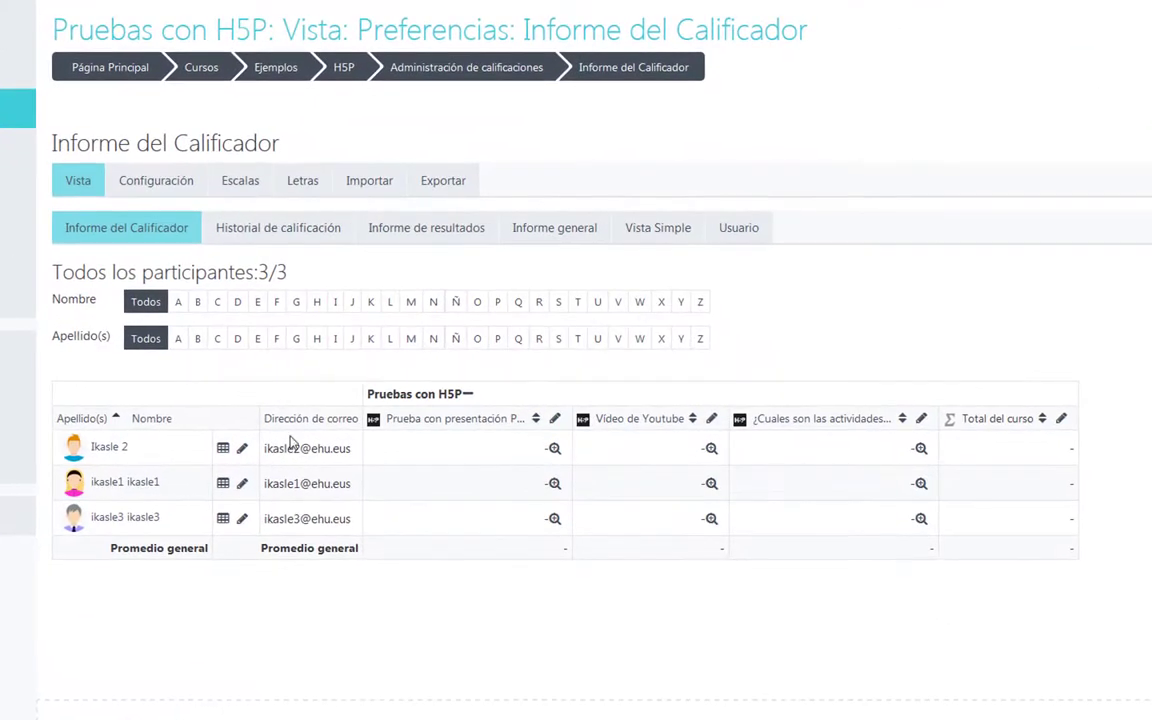